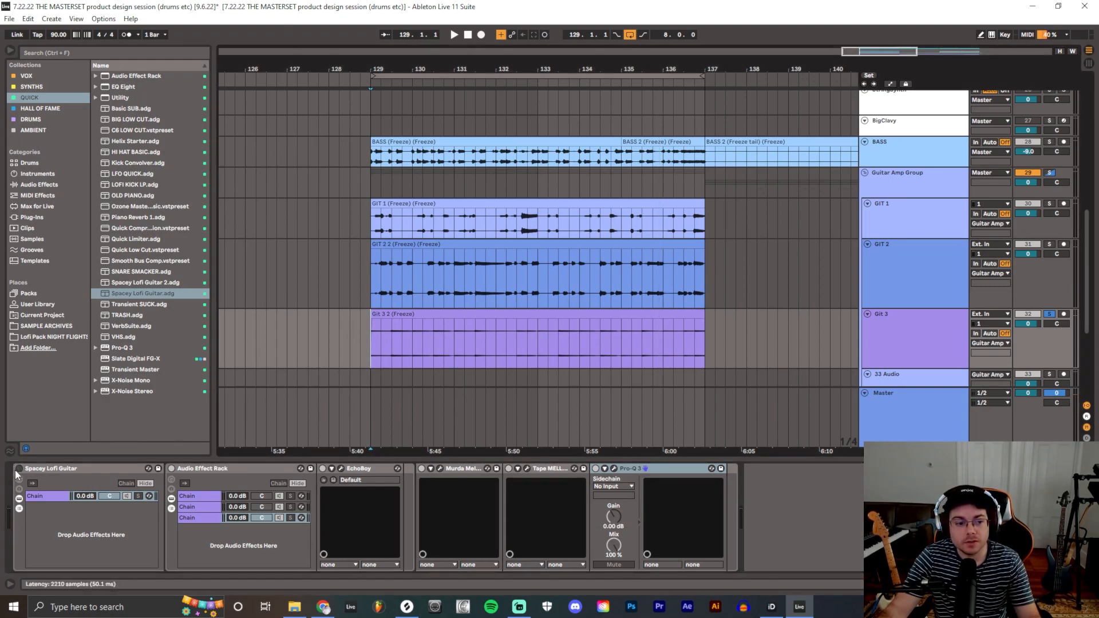
# Step: Play the Git 3 guitar clip with and without the Spacey Lofi Guitar rack, and leave the rack switched on
pyautogui.press('space')
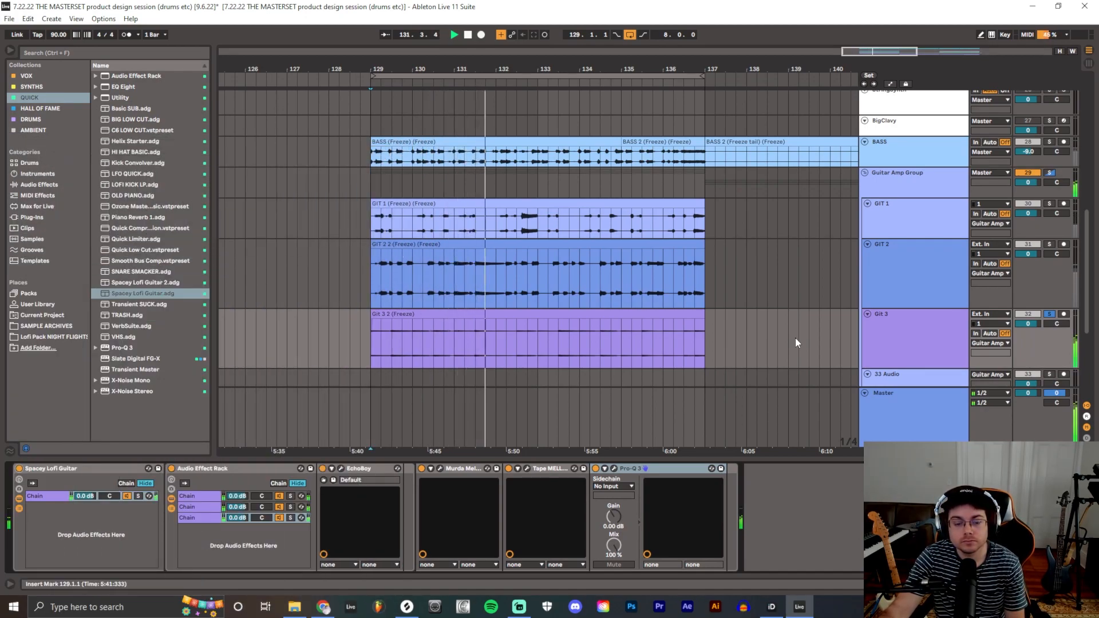
pyautogui.press('space')
pyautogui.click(425, 326)
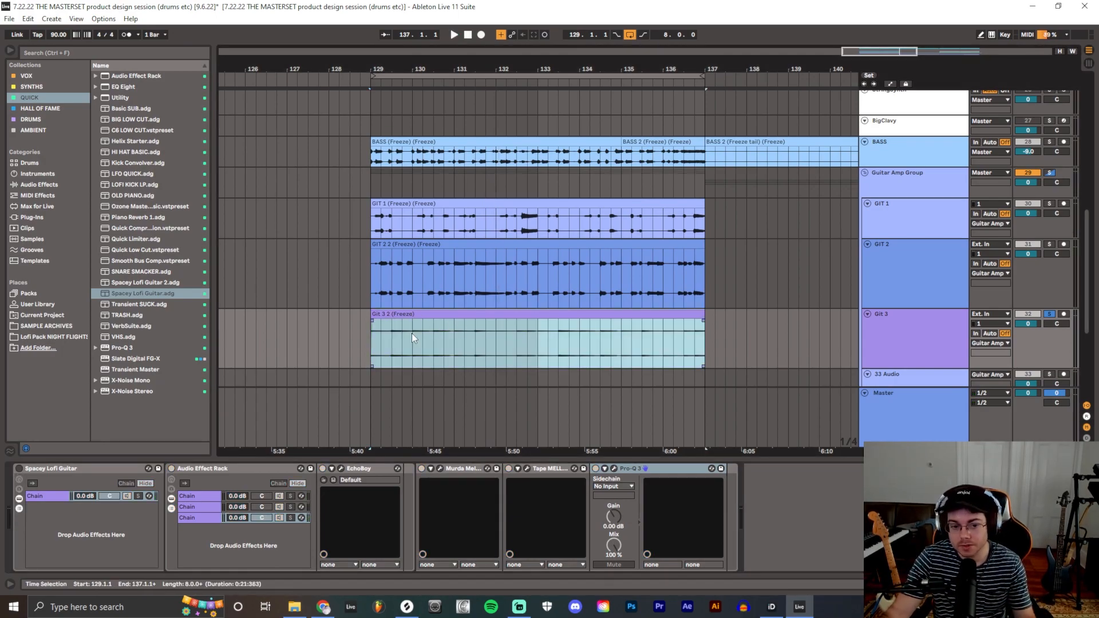
pyautogui.press('space')
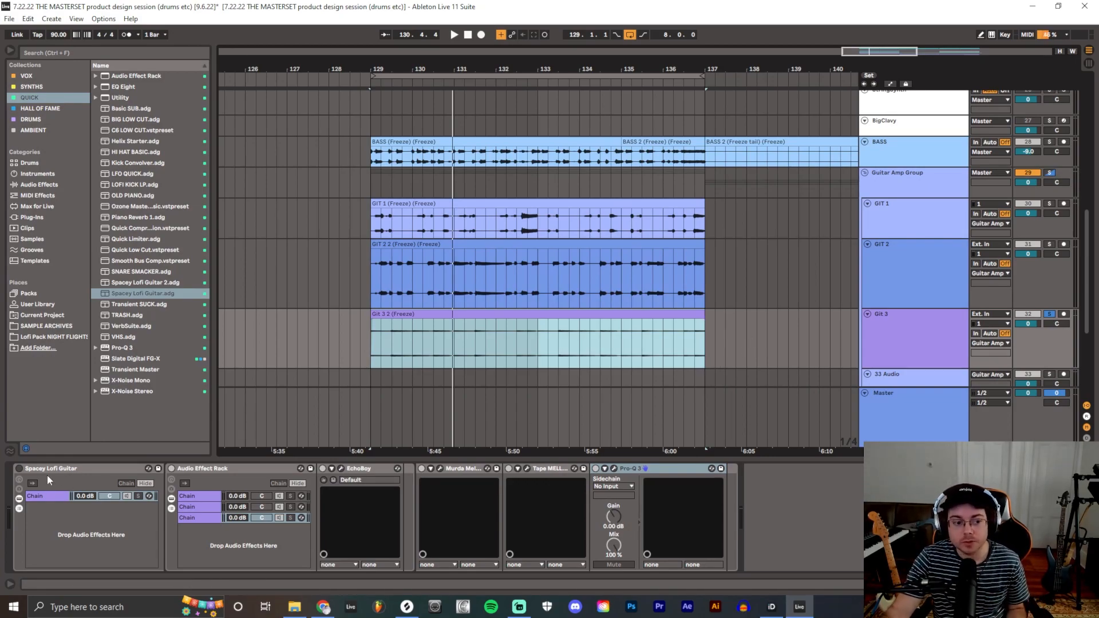
pyautogui.click(19, 469)
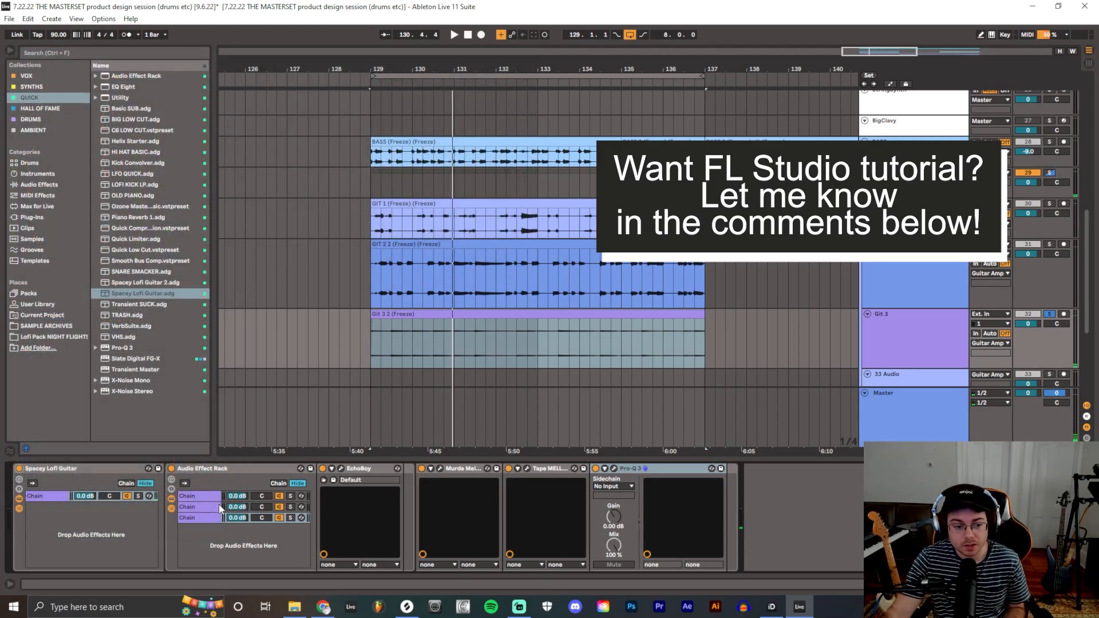
# Step: Look through the three parallel chains of the Audio Effect Rack nested in the Spacey Lofi Guitar preset
pyautogui.click(208, 477)
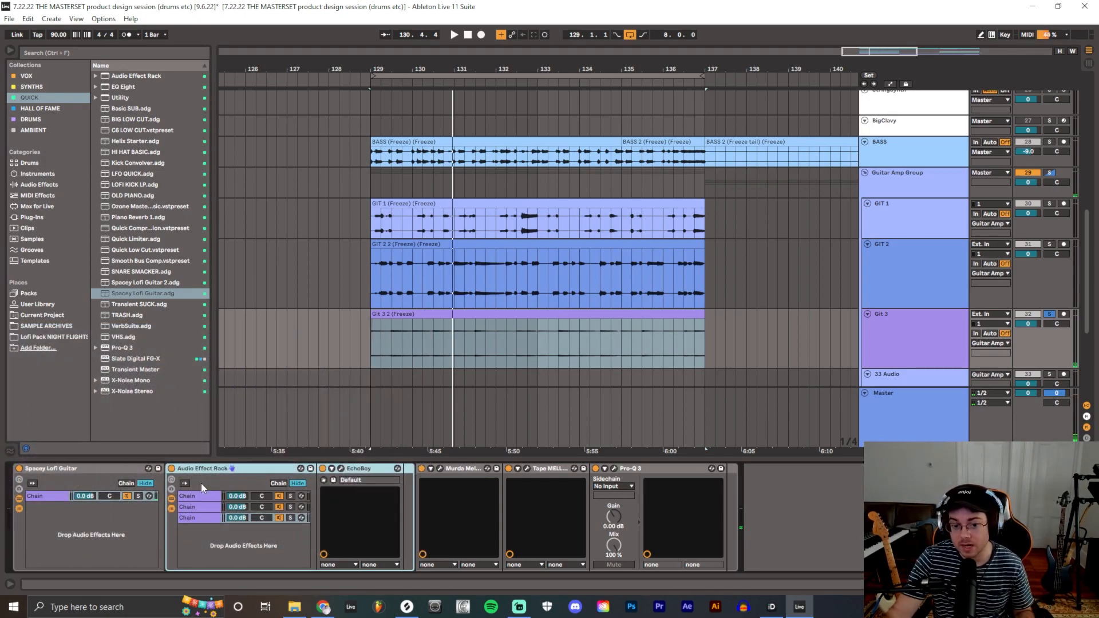
pyautogui.click(204, 496)
pyautogui.click(204, 507)
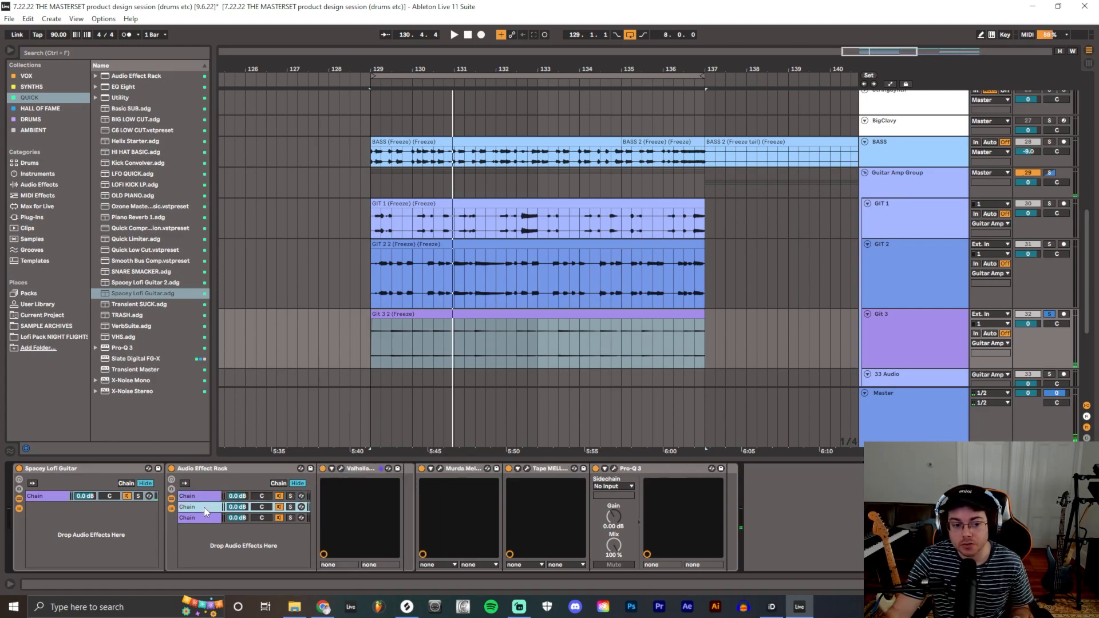
pyautogui.click(208, 517)
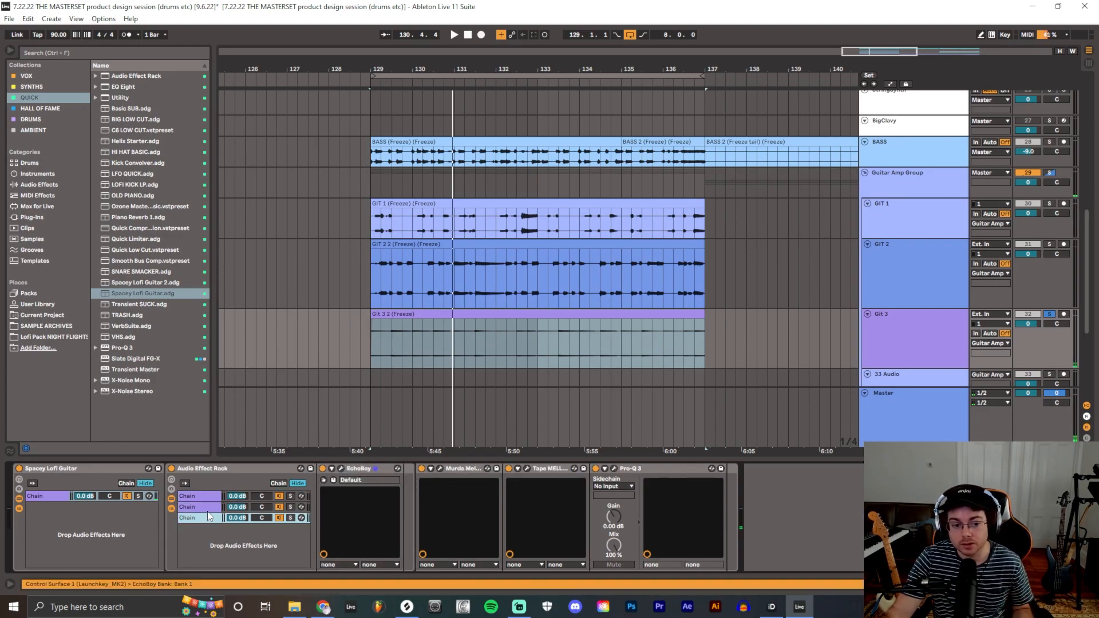
# Step: View the ValhallaVintageVerb settings on the second chain and the EchoBoy settings on the third chain
pyautogui.click(206, 507)
pyautogui.click(341, 468)
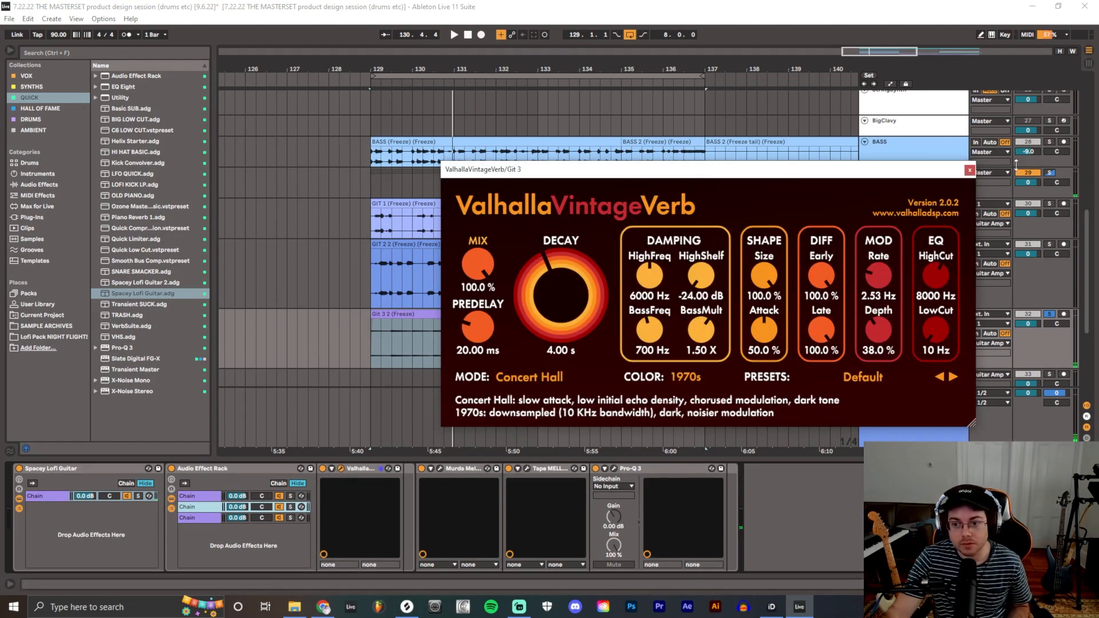
pyautogui.click(970, 170)
pyautogui.click(210, 519)
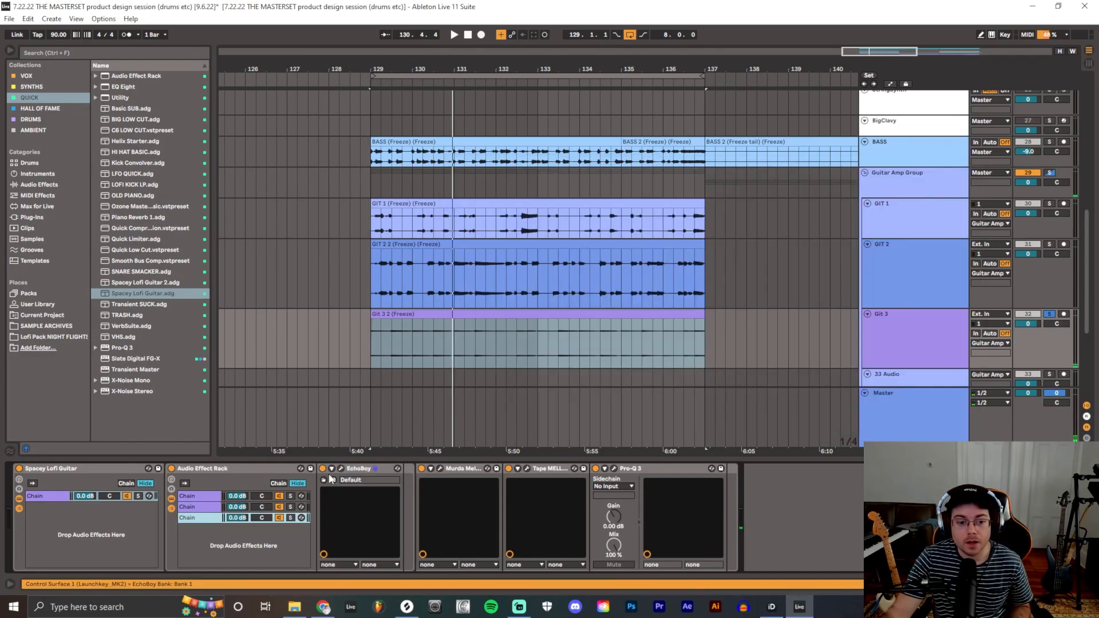
pyautogui.click(341, 468)
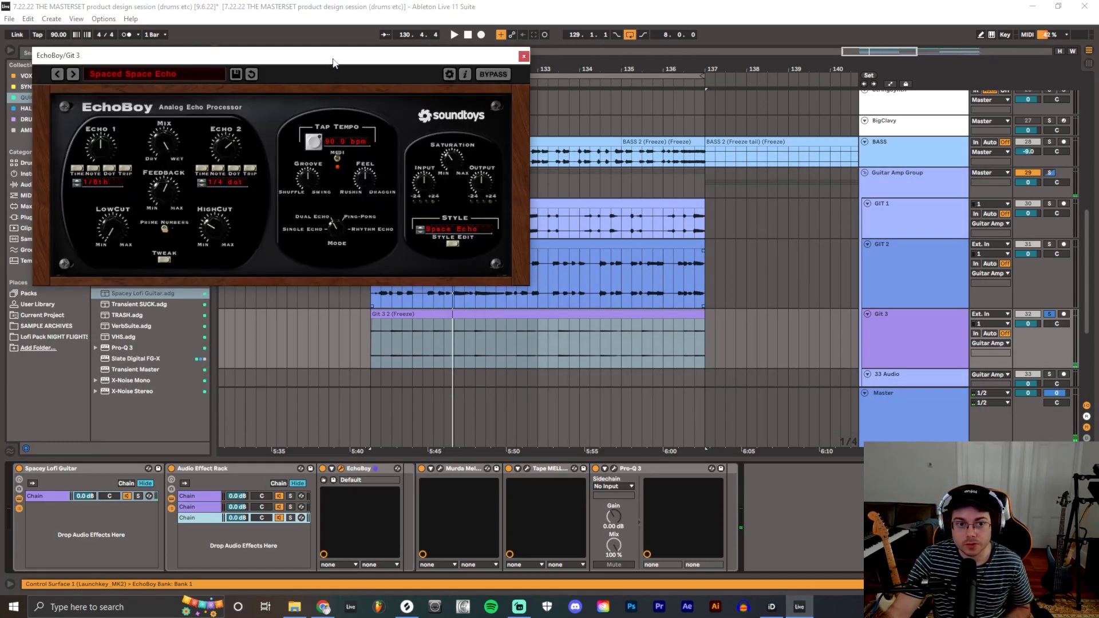
pyautogui.moveTo(334, 65); pyautogui.dragTo(444, 163)
pyautogui.click(631, 157)
# Step: Examine the plug-in windows of the effects following the nested rack: Murda Melodies, Tape MELLO-FI and Pro-Q 3
pyautogui.click(466, 476)
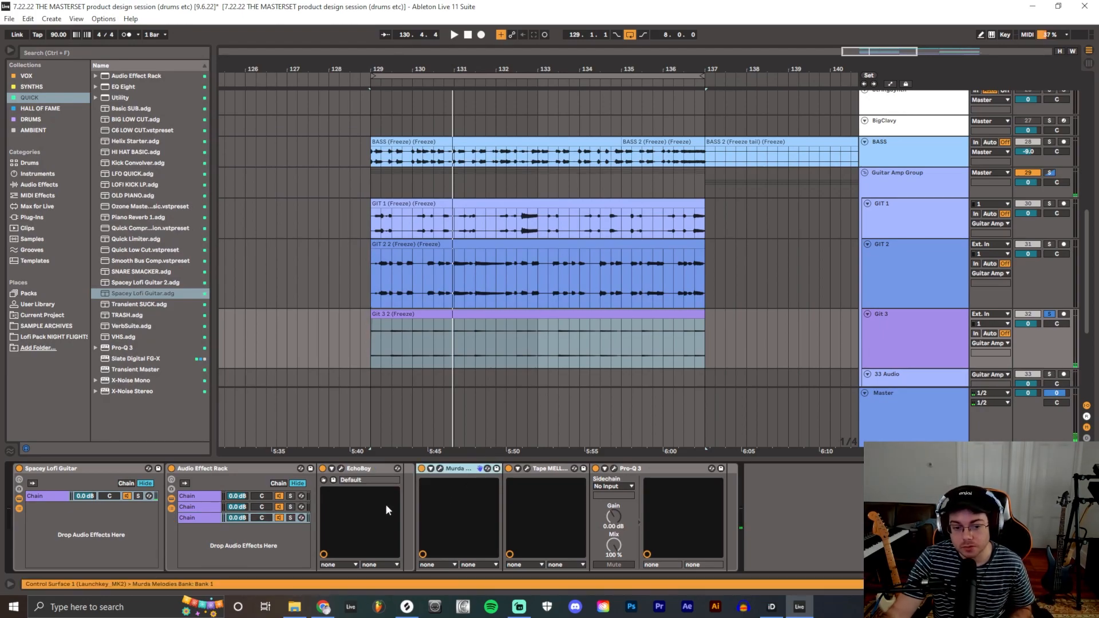
pyautogui.click(440, 469)
pyautogui.moveTo(238, 56); pyautogui.dragTo(391, 71)
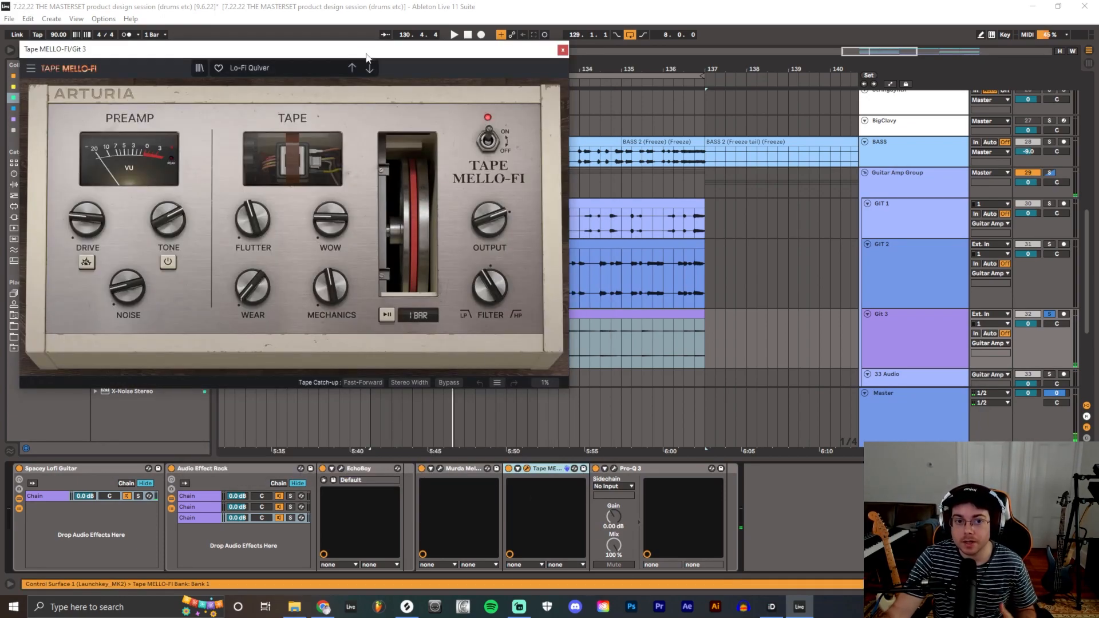
pyautogui.moveTo(367, 52); pyautogui.dragTo(560, 128)
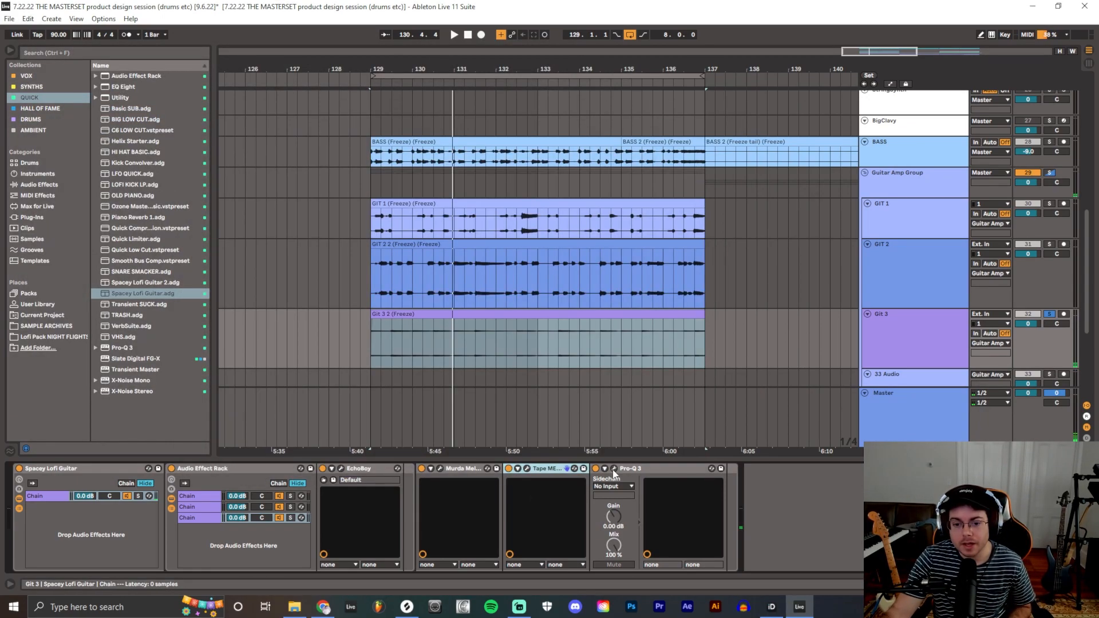
pyautogui.click(614, 470)
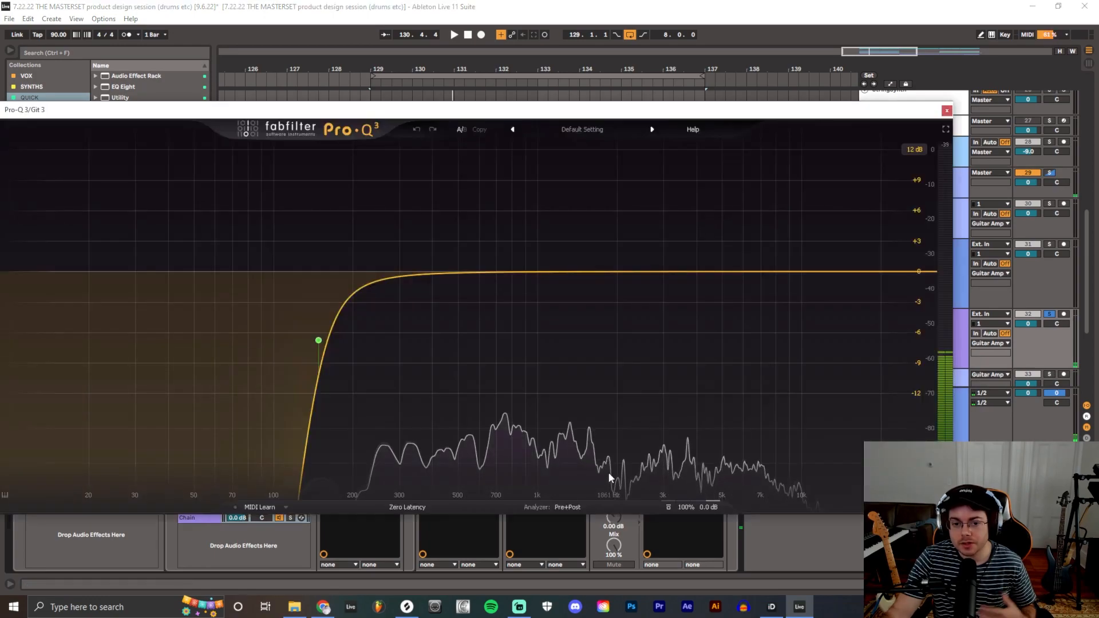
pyautogui.moveTo(785, 119); pyautogui.dragTo(854, 114)
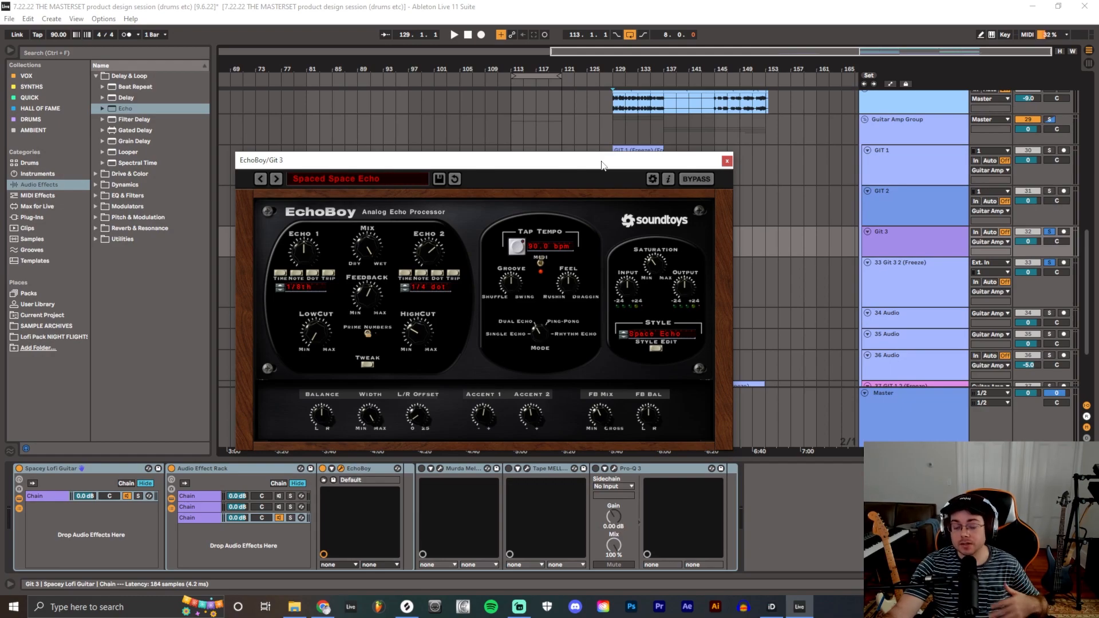
# Step: Play the Git 3 clip from bar 129 to hear the EchoBoy delay, and select the rack's EchoBoy chain
pyautogui.click(512, 280)
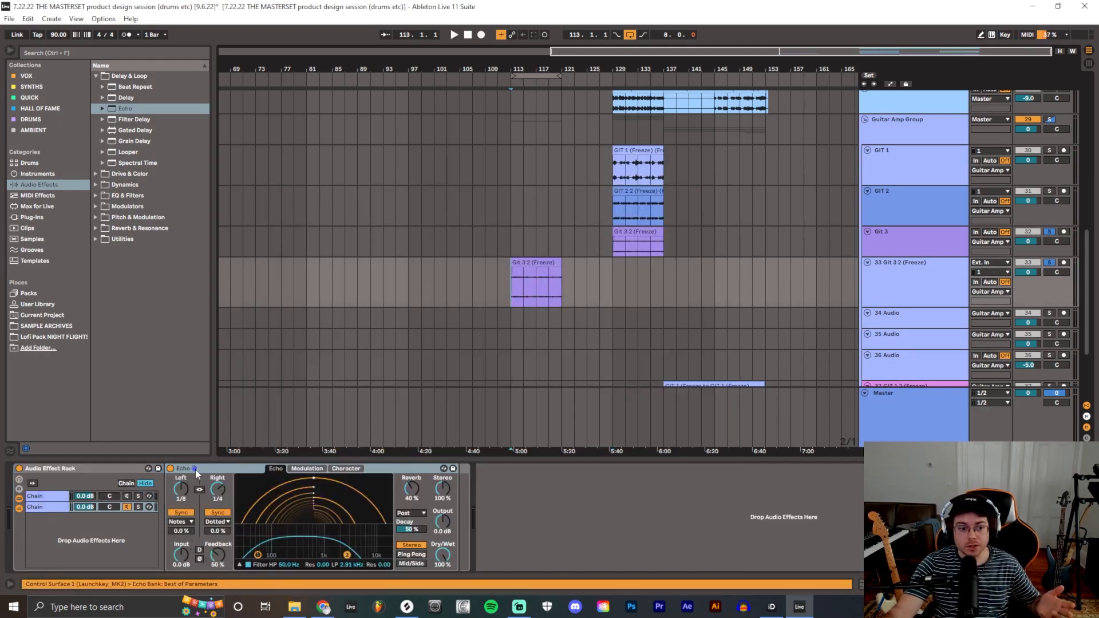
pyautogui.click(609, 249)
pyautogui.press('space')
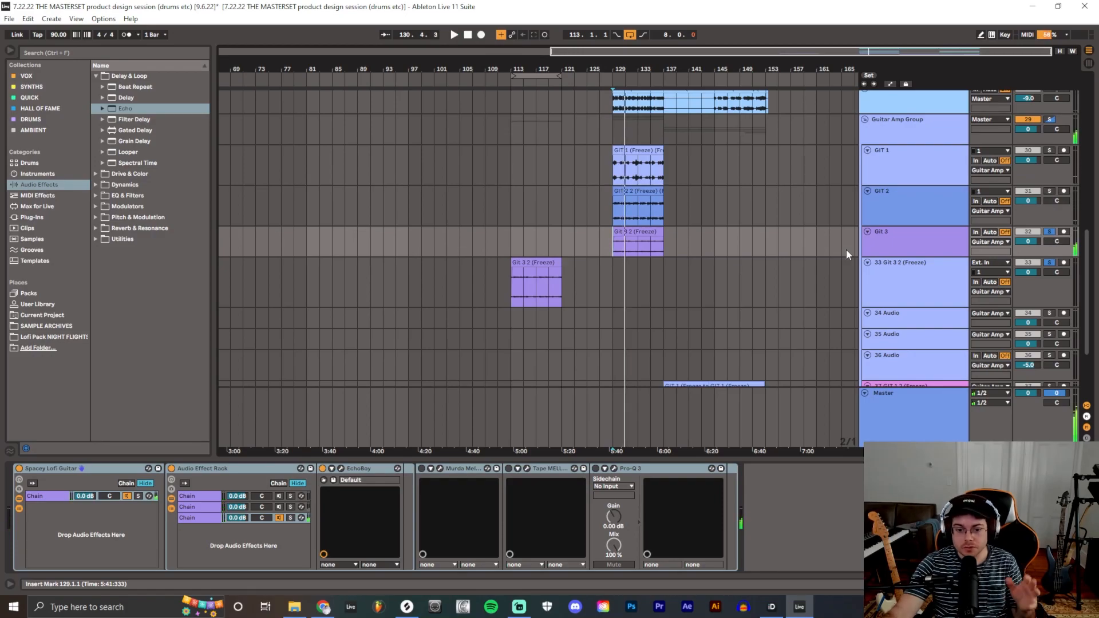
pyautogui.click(207, 520)
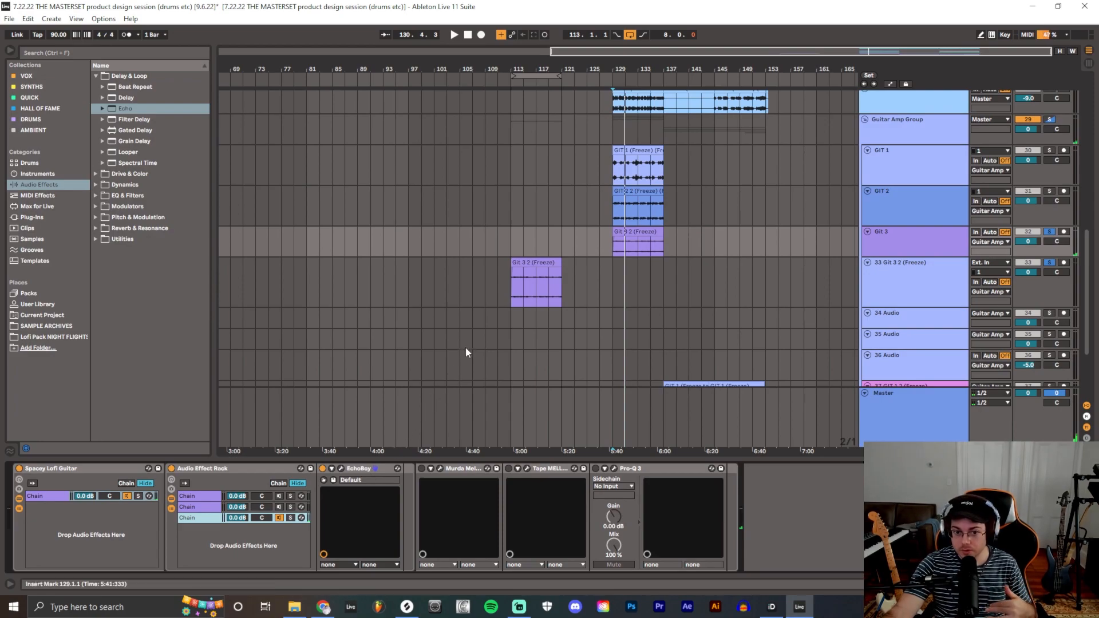
# Step: Play the duplicate guitar clip from bar 113 to hear the stock Echo delay, and view Echo's Character settings
pyautogui.click(510, 292)
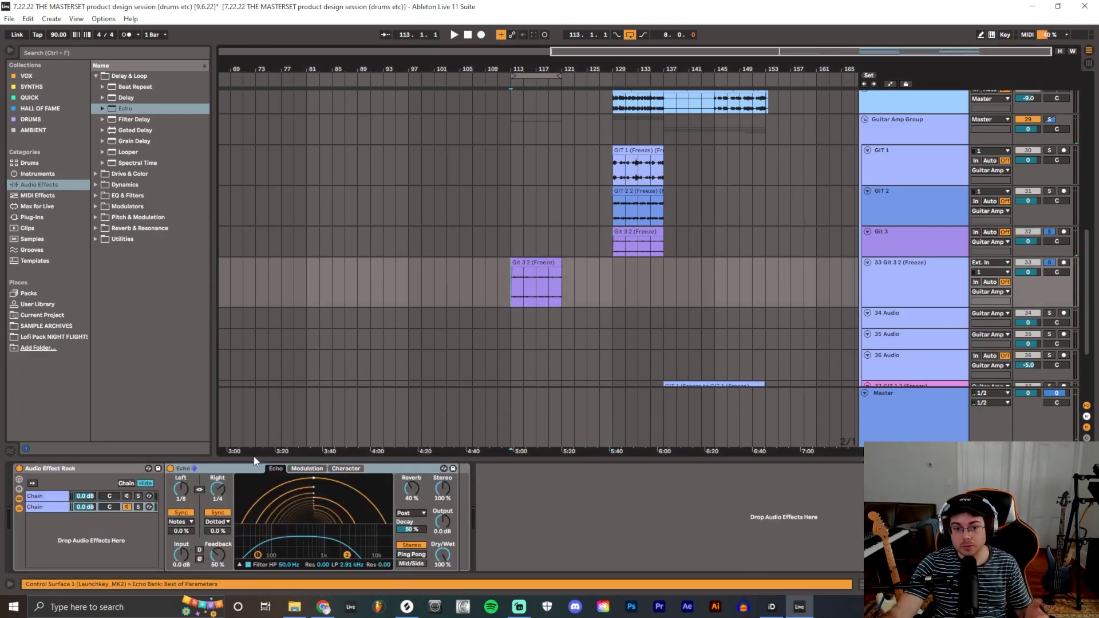
pyautogui.press('space')
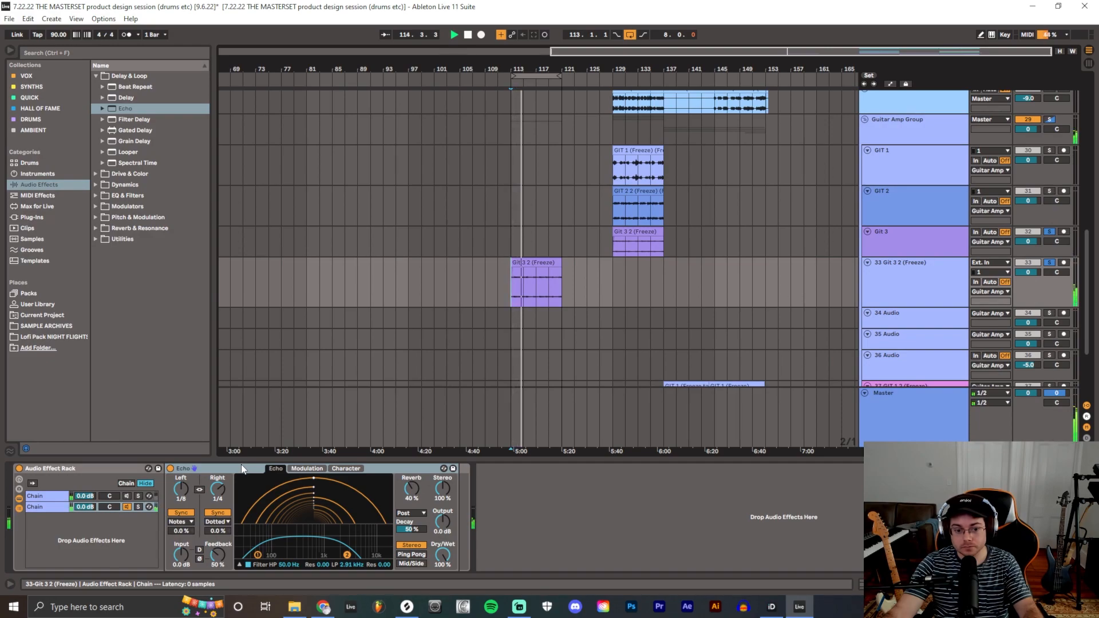
pyautogui.press('space')
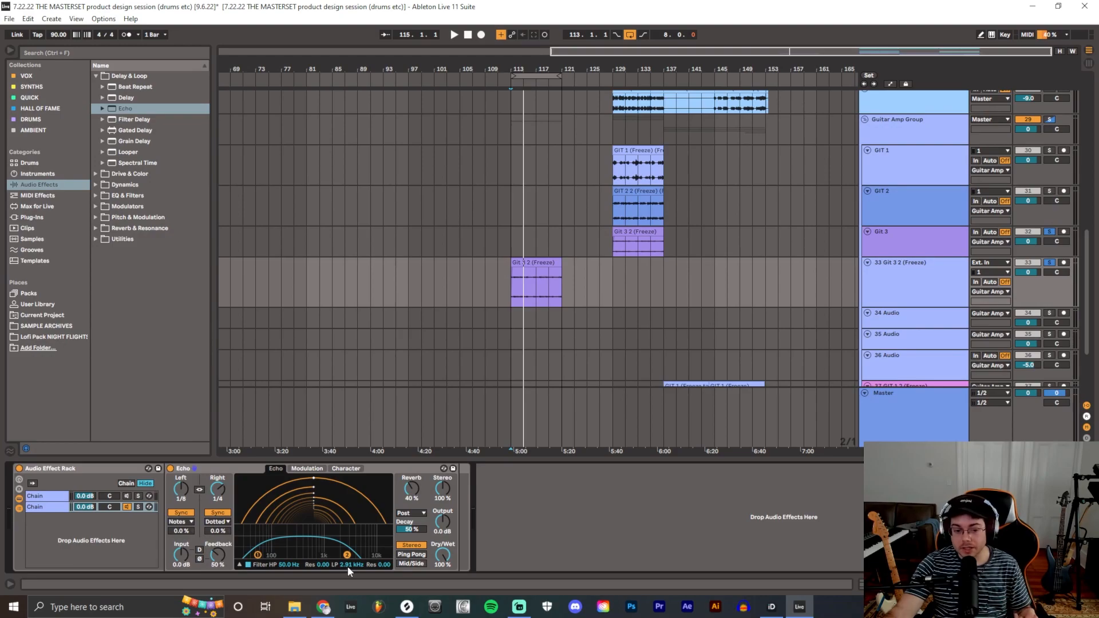
pyautogui.click(346, 468)
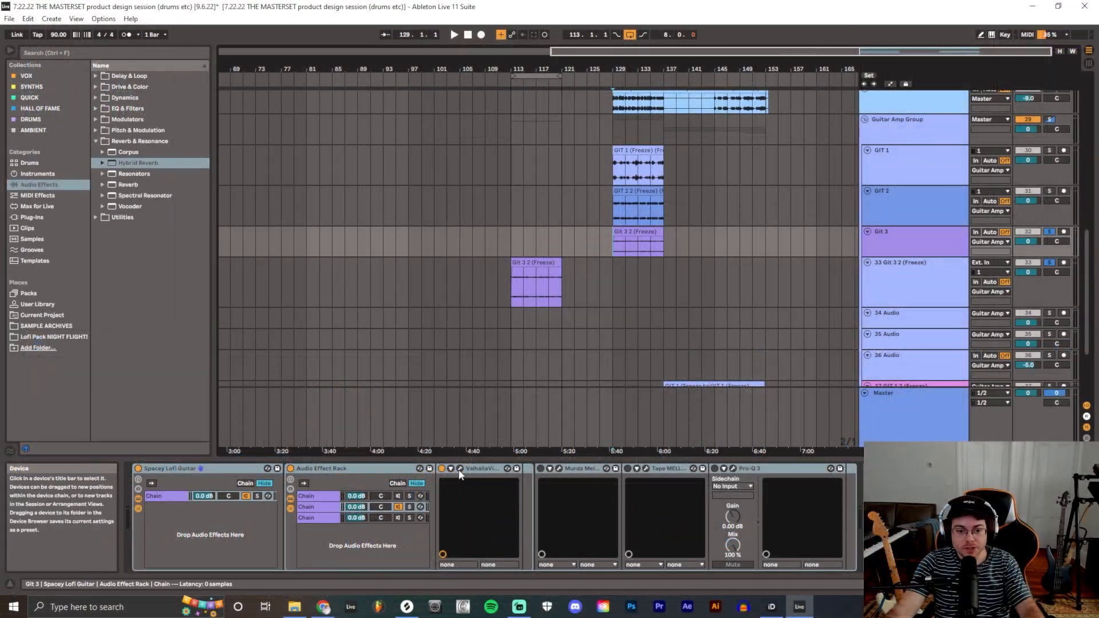
# Step: View the ValhallaVintageVerb settings on Git 3, and select the Hybrid Reverb on the duplicate guitar track for comparison
pyautogui.click(460, 469)
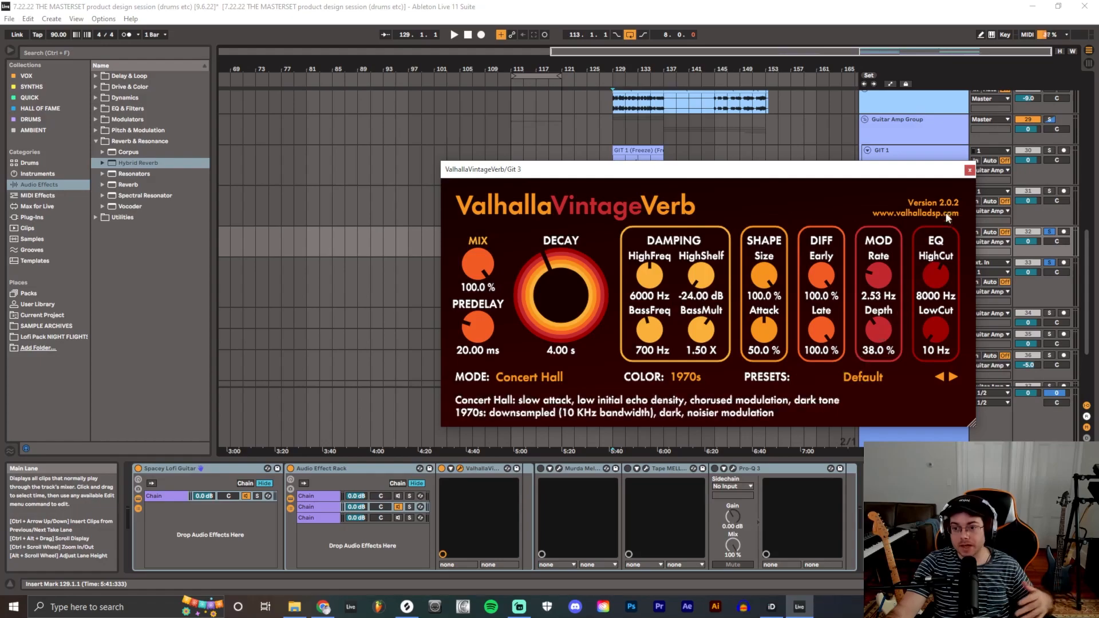
pyautogui.click(969, 170)
pyautogui.click(508, 290)
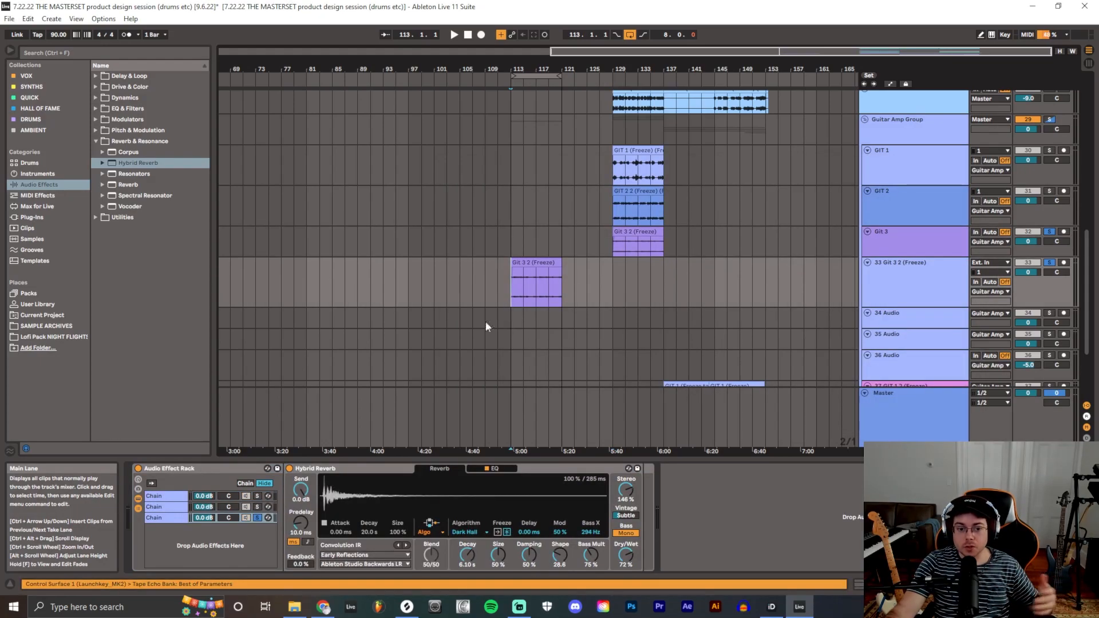
pyautogui.click(344, 470)
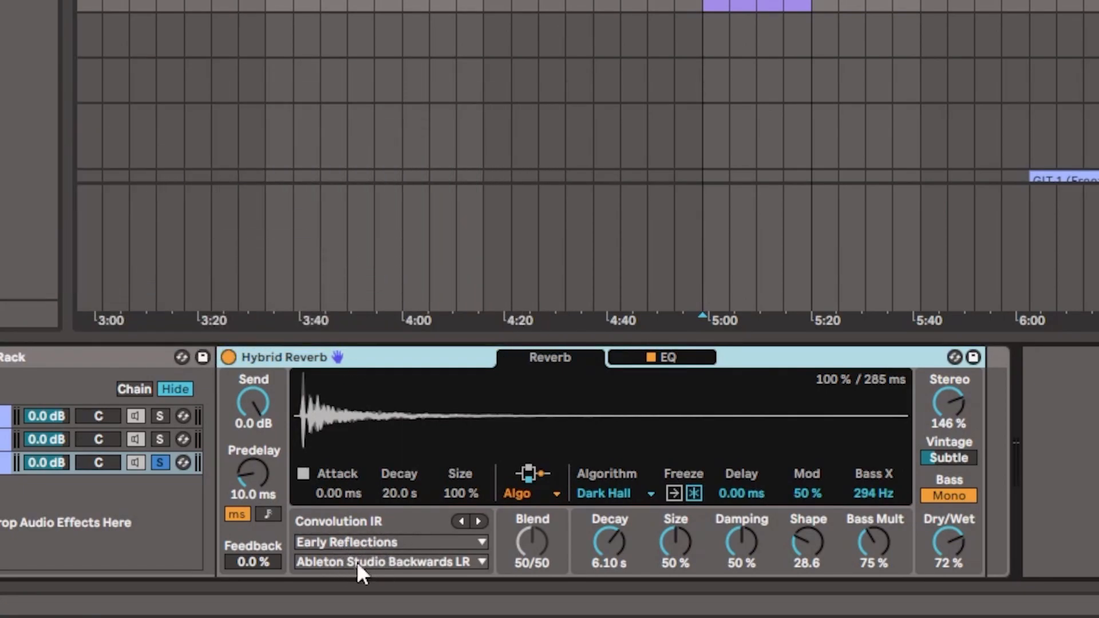
# Step: Check the Hybrid Reverb's routing options, keeping Algorithm, and view its EQ curve
pyautogui.click(531, 493)
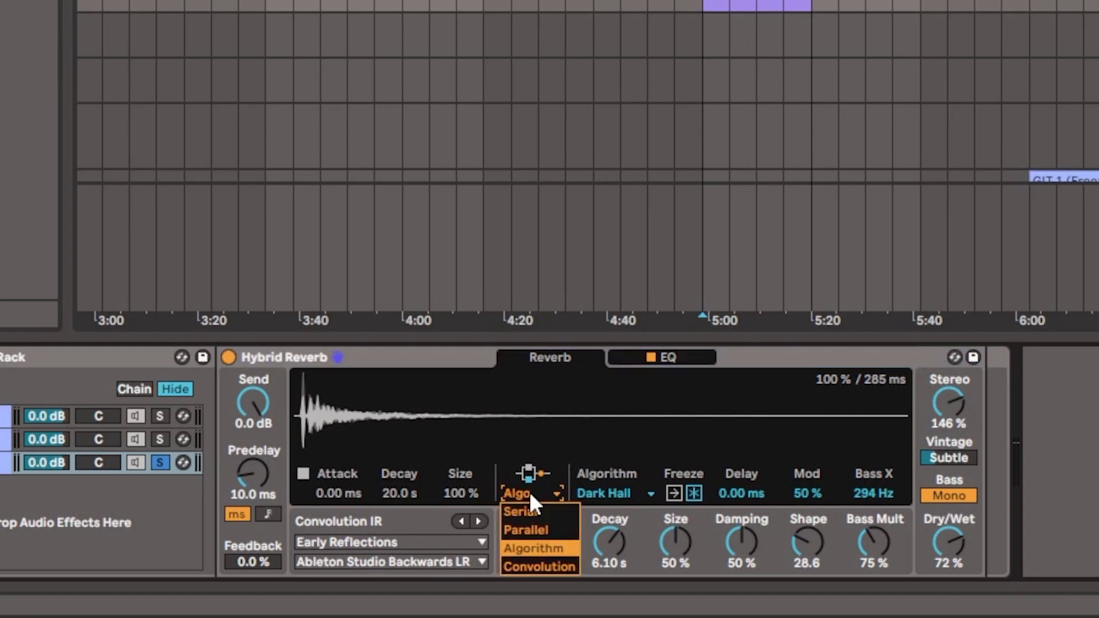
pyautogui.click(536, 545)
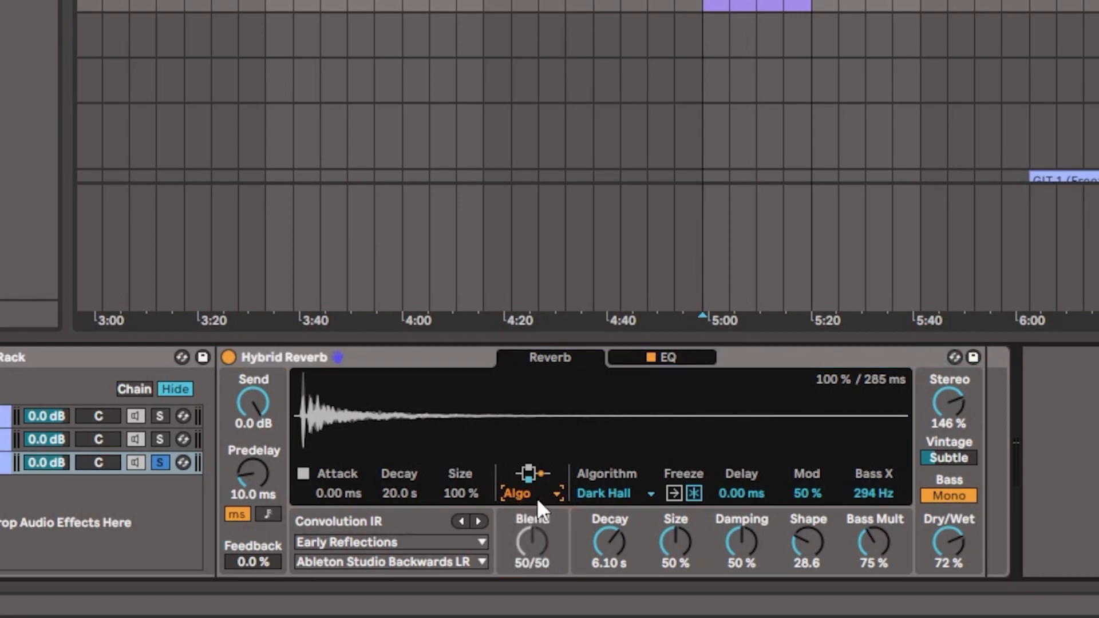
pyautogui.click(680, 360)
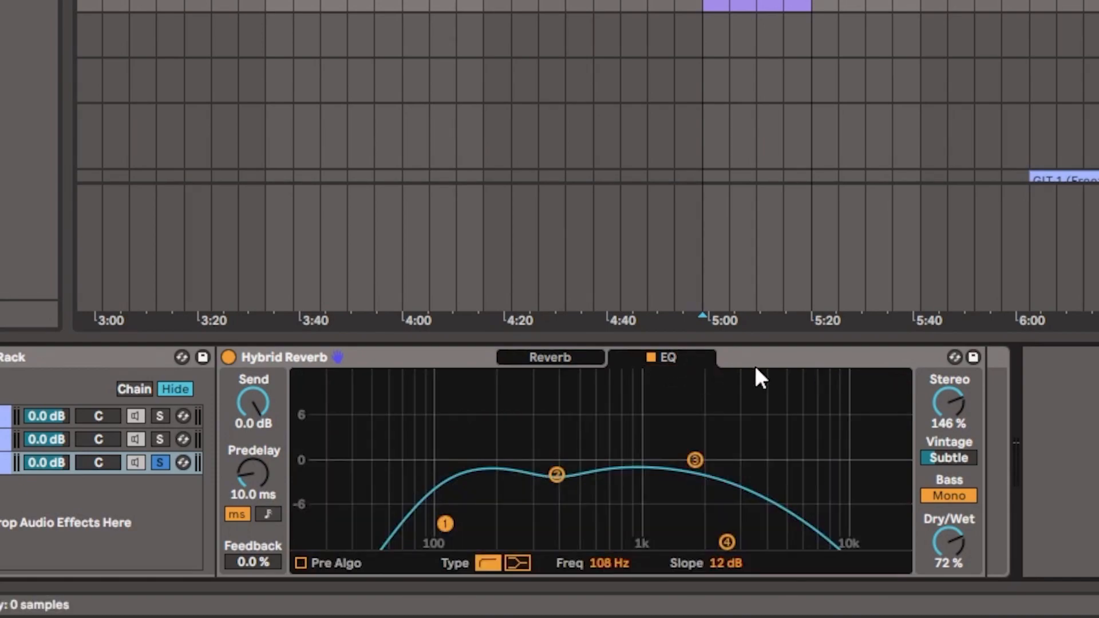
pyautogui.click(591, 358)
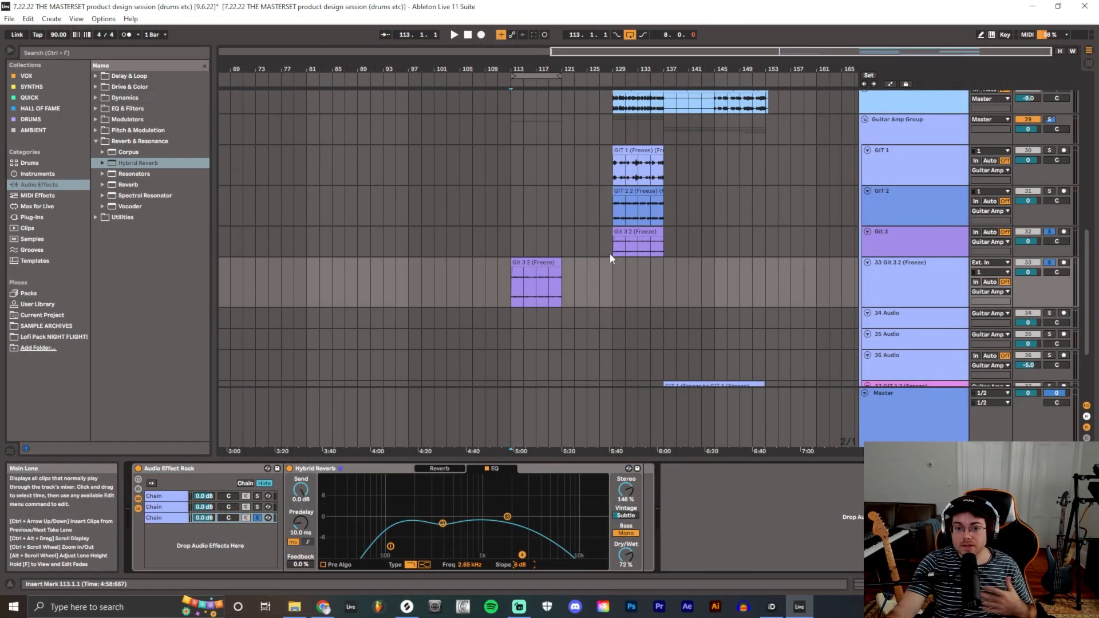
# Step: Recheck the ValhallaVintageVerb settings and play the Git 3 clip from bar 129 to hear that reverb
pyautogui.click(614, 247)
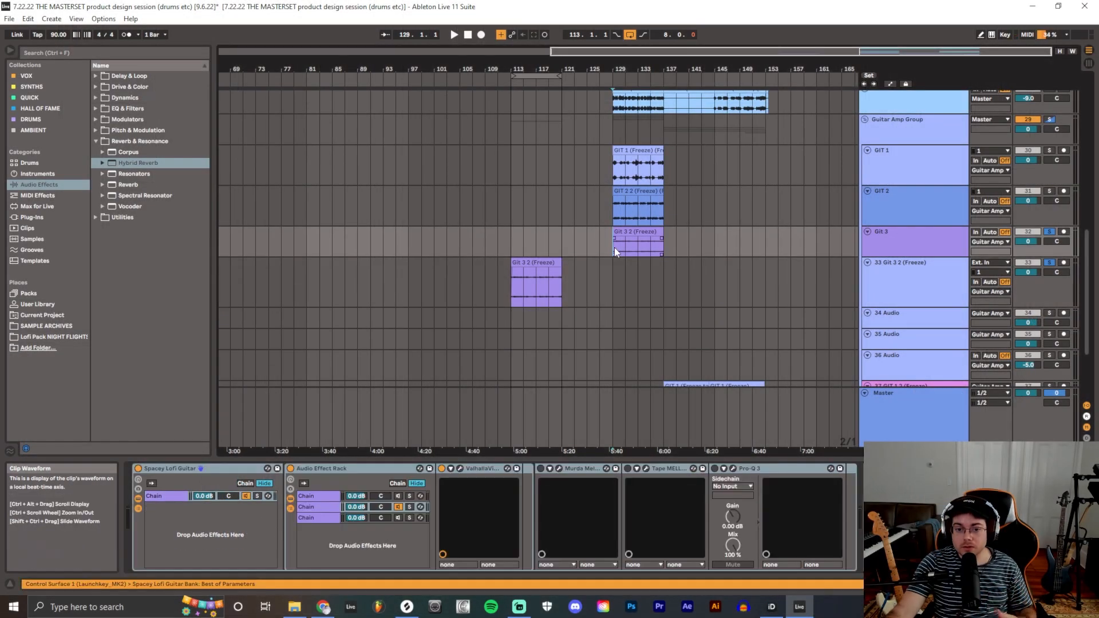
pyautogui.click(460, 470)
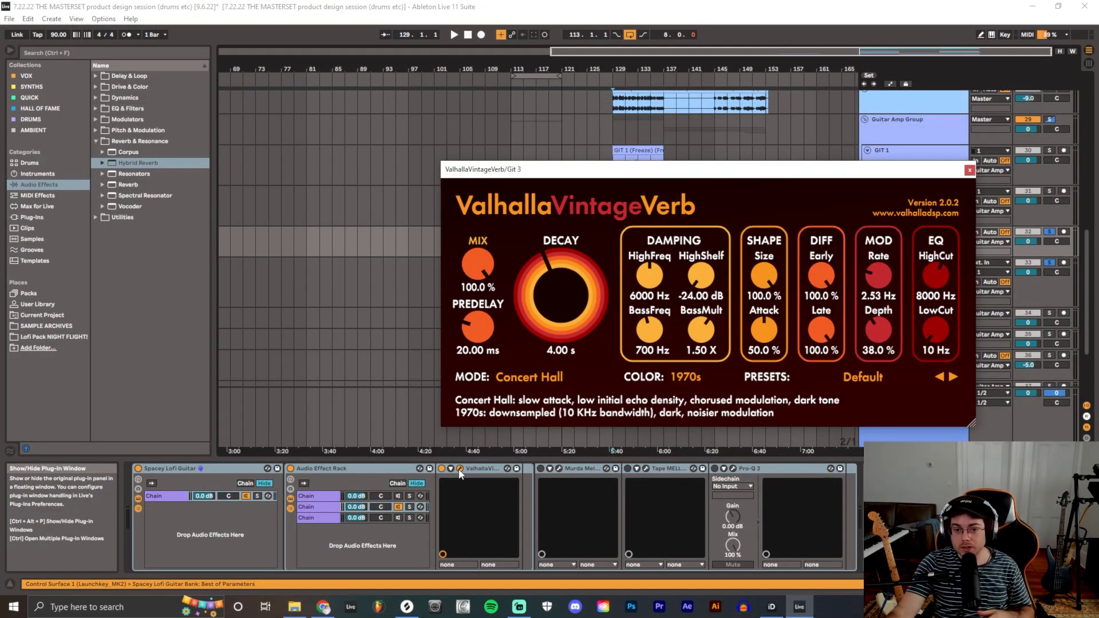
pyautogui.click(969, 172)
pyautogui.press('space')
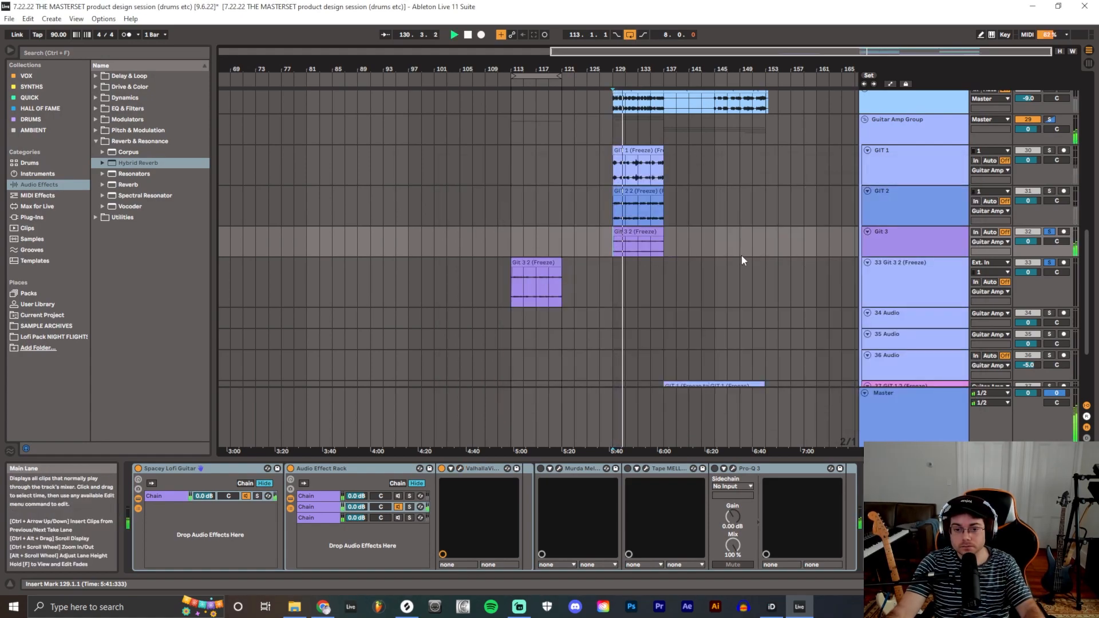
pyautogui.press('space')
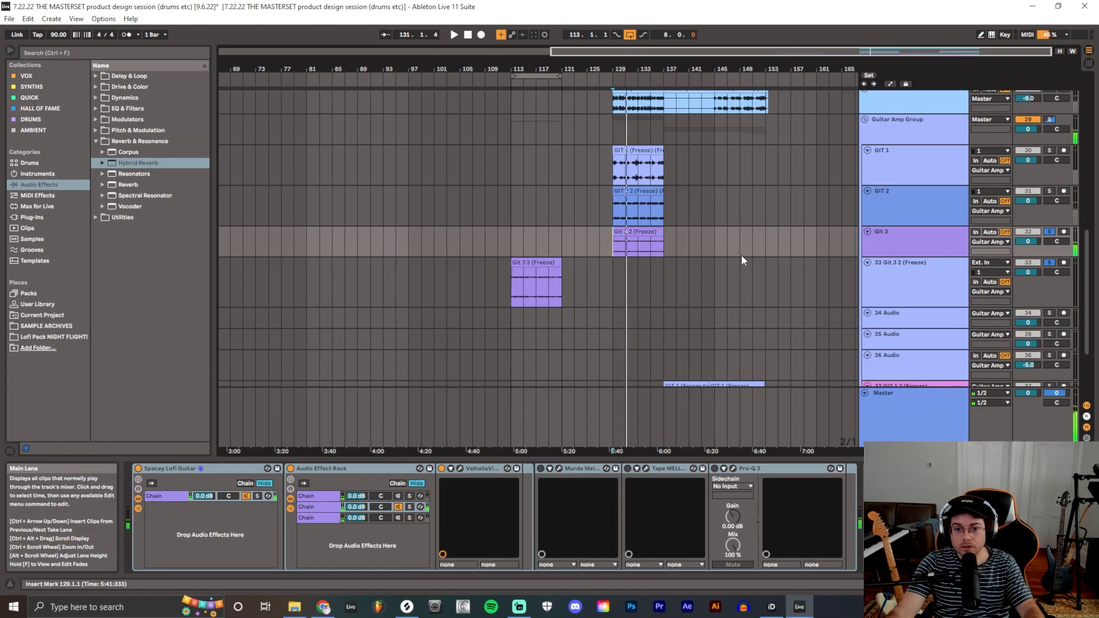
# Step: Play the duplicate guitar clip from bar 113 to hear the Hybrid Reverb version
pyautogui.click(511, 288)
pyautogui.click(511, 288)
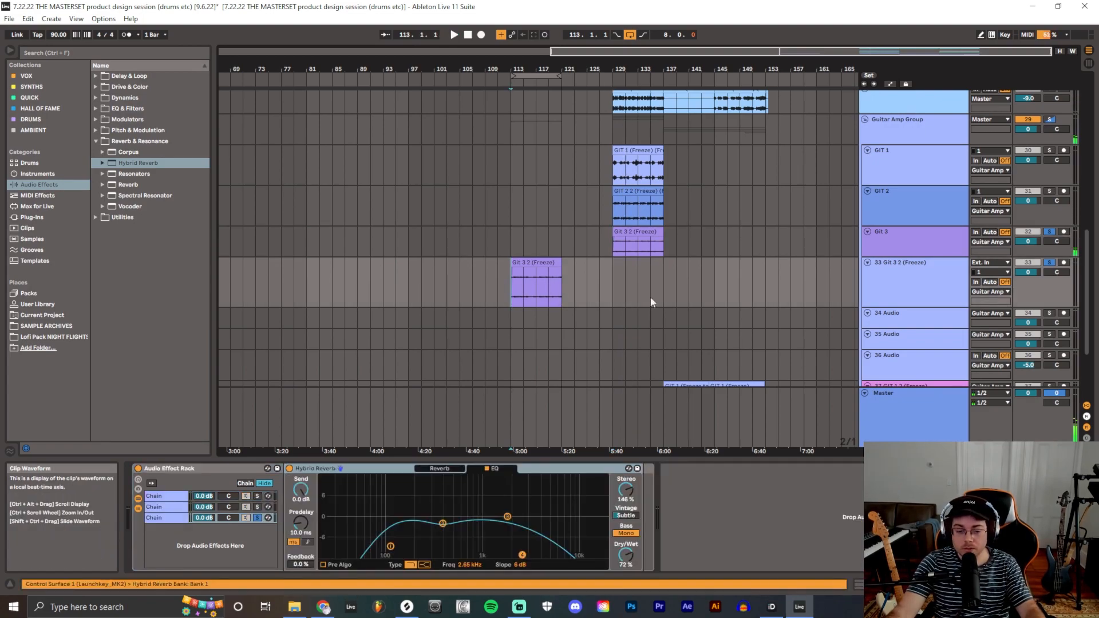
pyautogui.press('space')
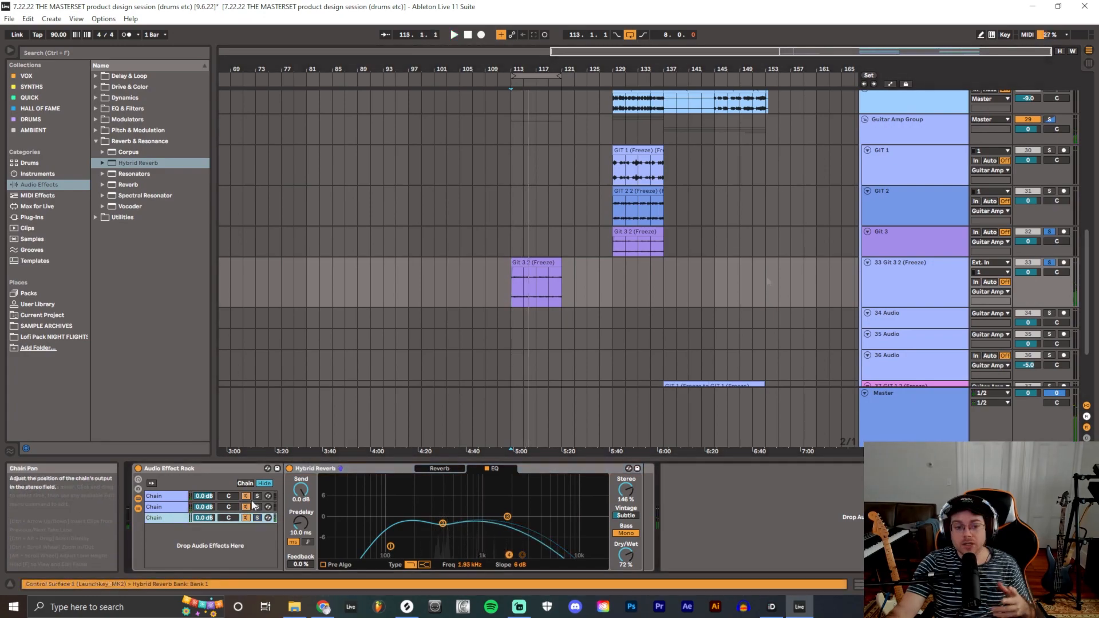
# Step: Play the duplicate guitar clip from bar 113 to audition the reverb and the rest of its stock effect chain
pyautogui.press('space')
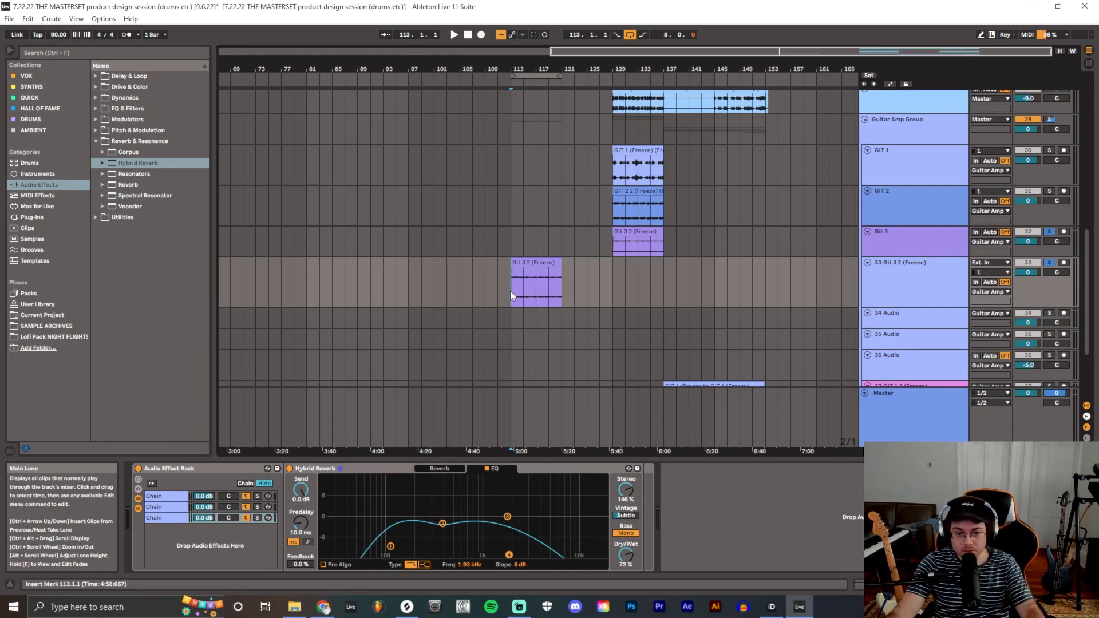
pyautogui.press('space')
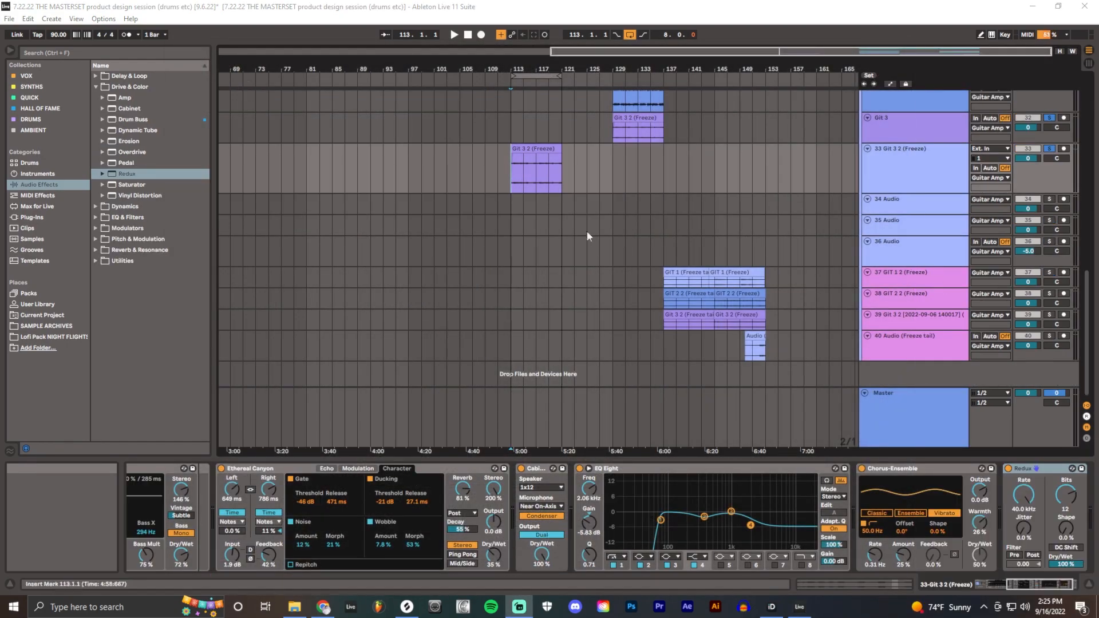
pyautogui.click(512, 179)
pyautogui.moveTo(1018, 585); pyautogui.dragTo(978, 594)
pyautogui.click(511, 177)
pyautogui.press('space')
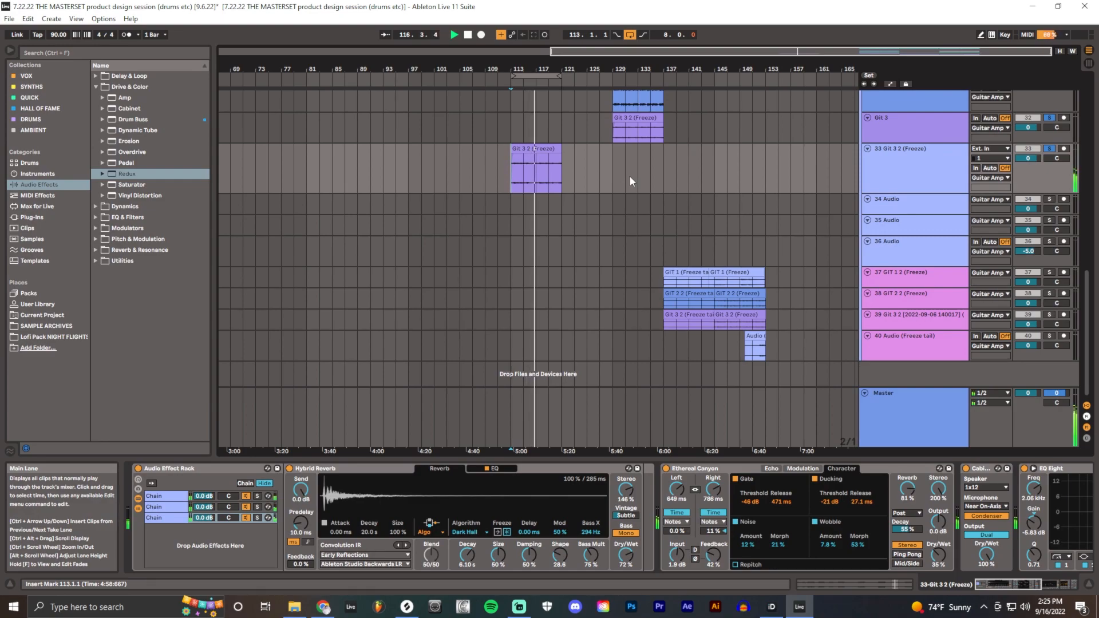
pyautogui.press('space')
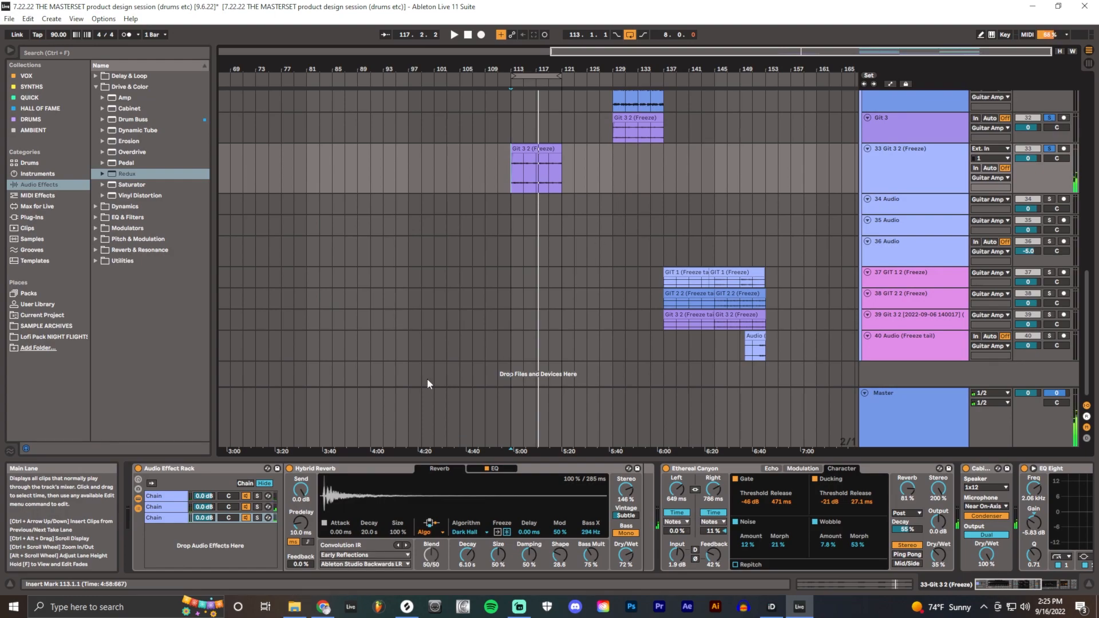
# Step: Collapse the Audio Effect Rack containing the Hybrid Reverb, and select the devices from Ethereal Canyon through Redux
pyautogui.click(218, 470)
pyautogui.doubleClick(217, 470)
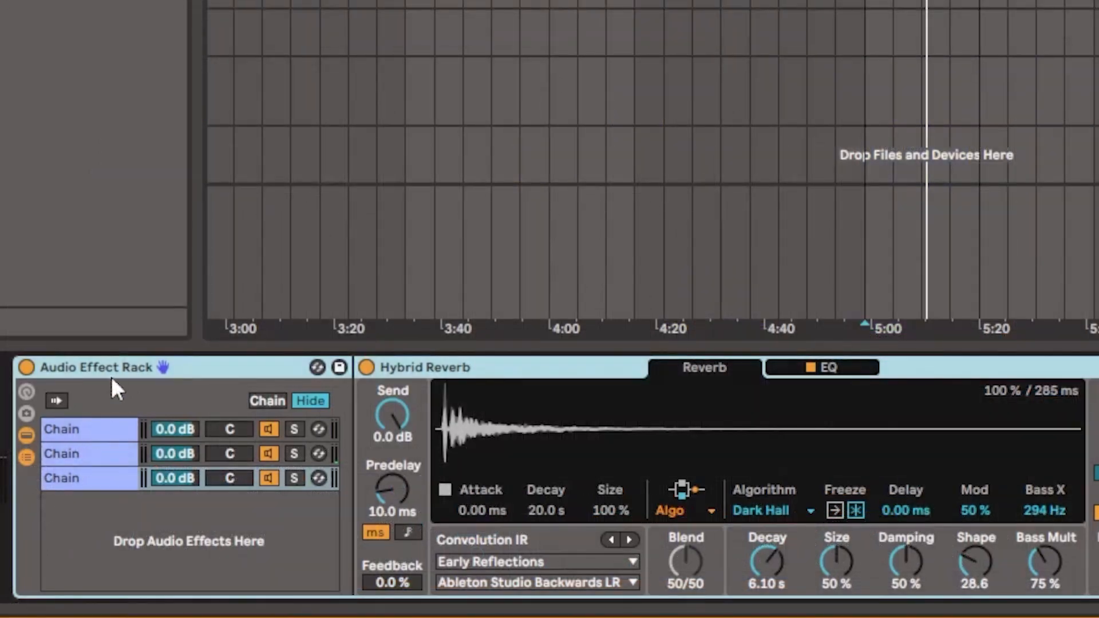
pyautogui.doubleClick(115, 375)
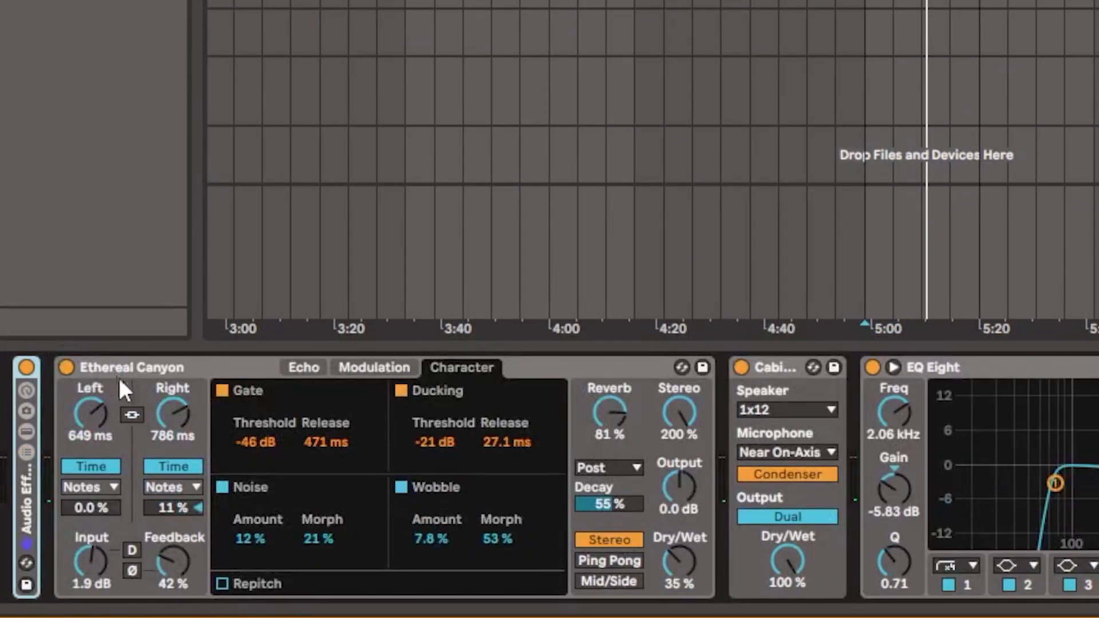
pyautogui.click(218, 367)
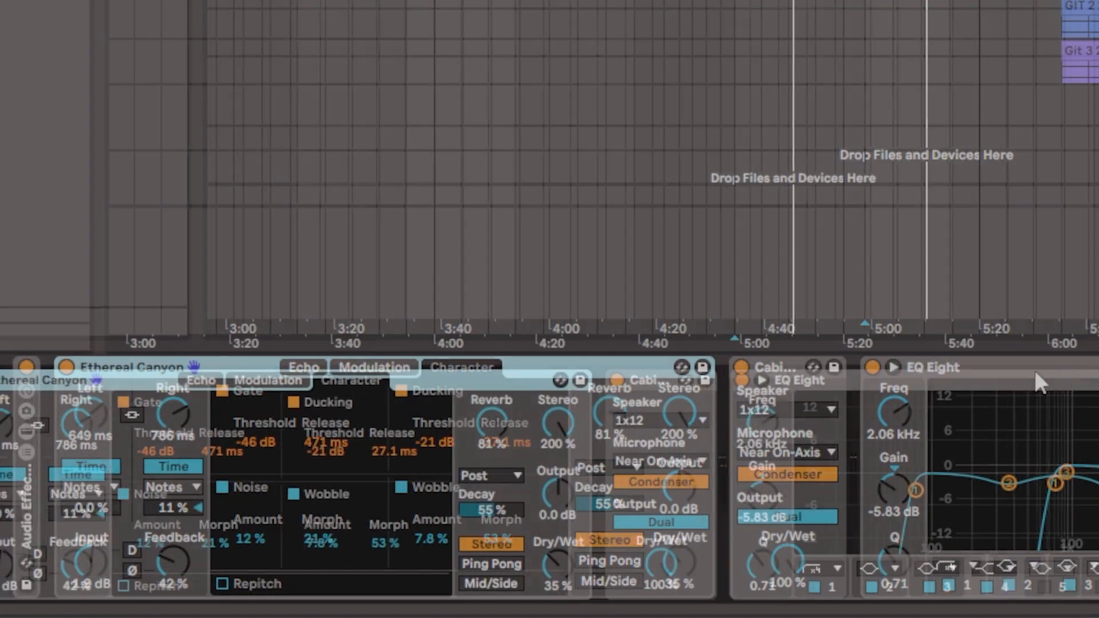
pyautogui.keyDown('shift'); pyautogui.click(965, 469); pyautogui.keyUp('shift')
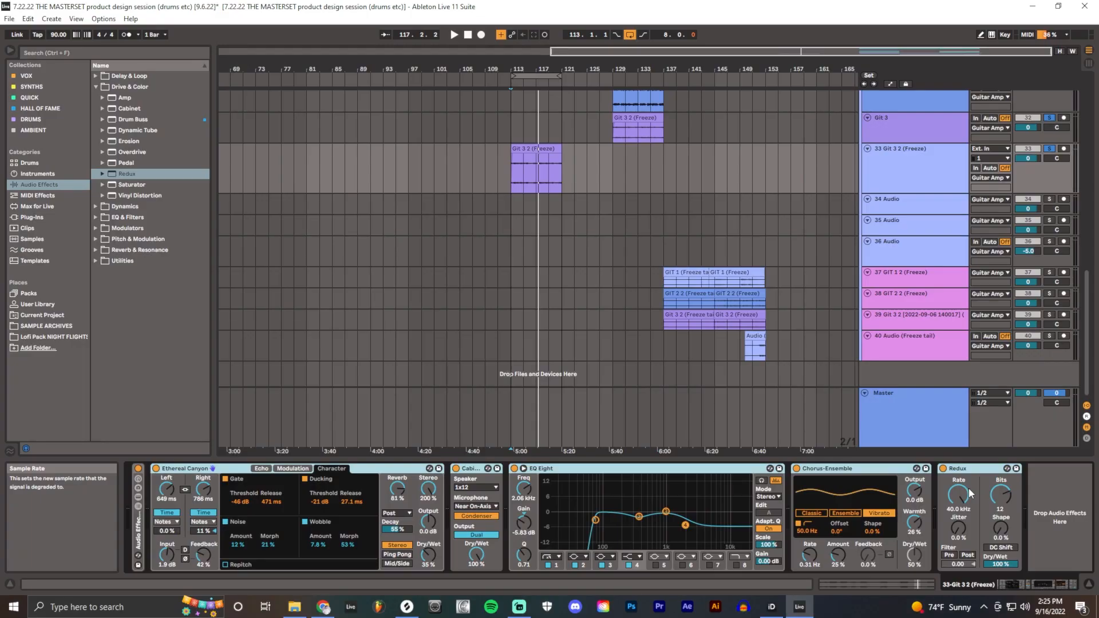
# Step: Review the settings of Ethereal Canyon, Cabinet, EQ Eight and Chorus-Ensemble one device at a time
pyautogui.click(227, 471)
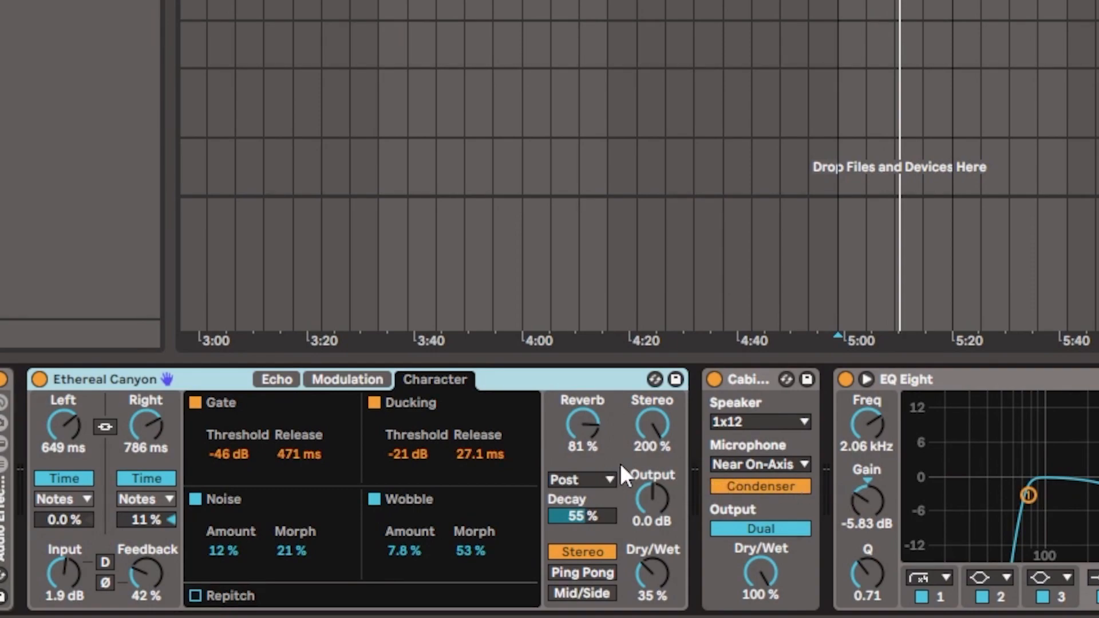
pyautogui.click(759, 378)
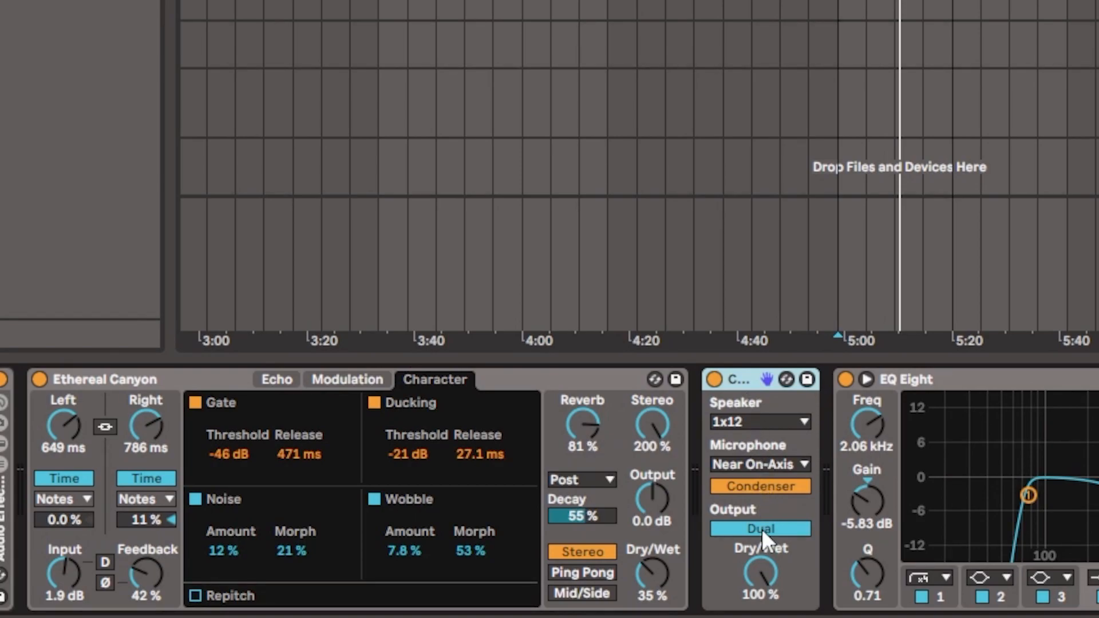
pyautogui.click(907, 380)
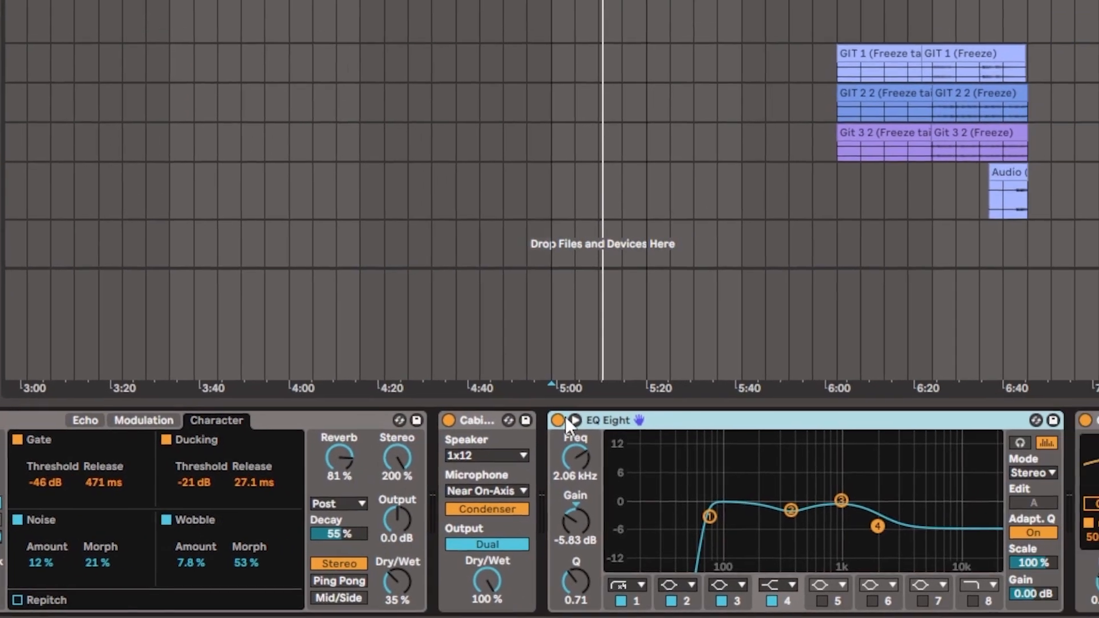
pyautogui.click(573, 420)
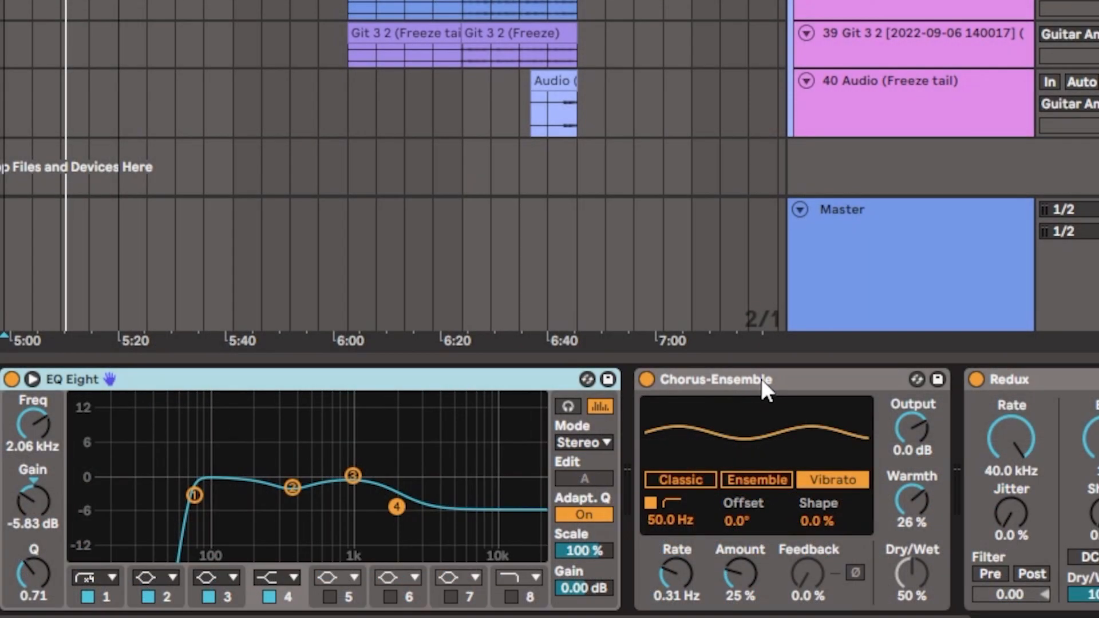
pyautogui.click(764, 380)
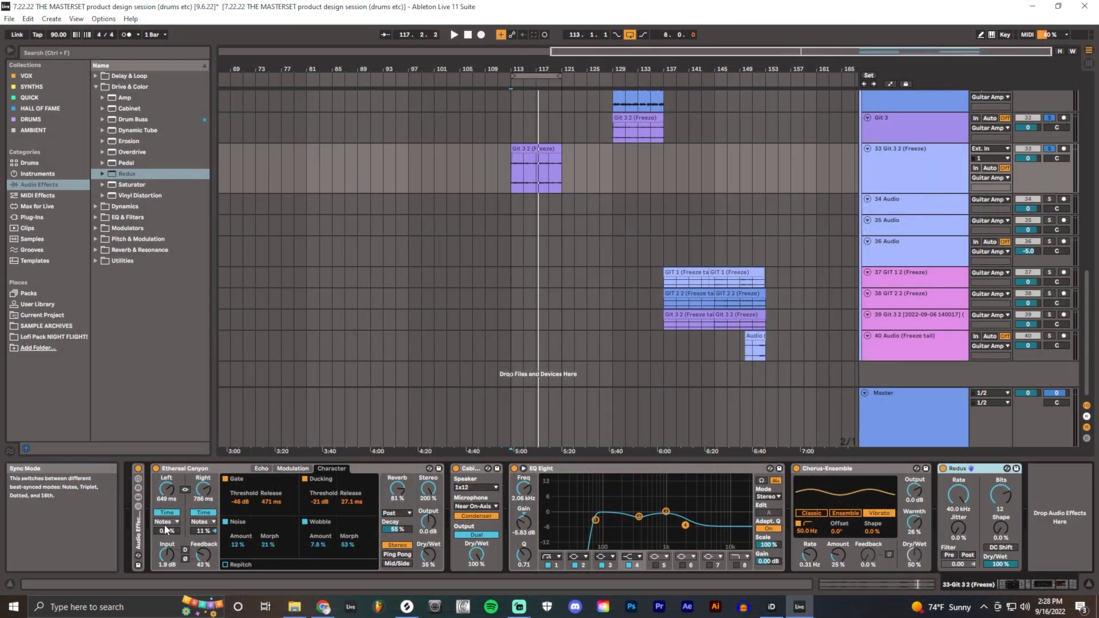
# Step: Group the full guitar effect chain into one rack with its chain list shown, and rename it Spacey Lofi Guitar
pyautogui.hotkey('ctrl', 'g')
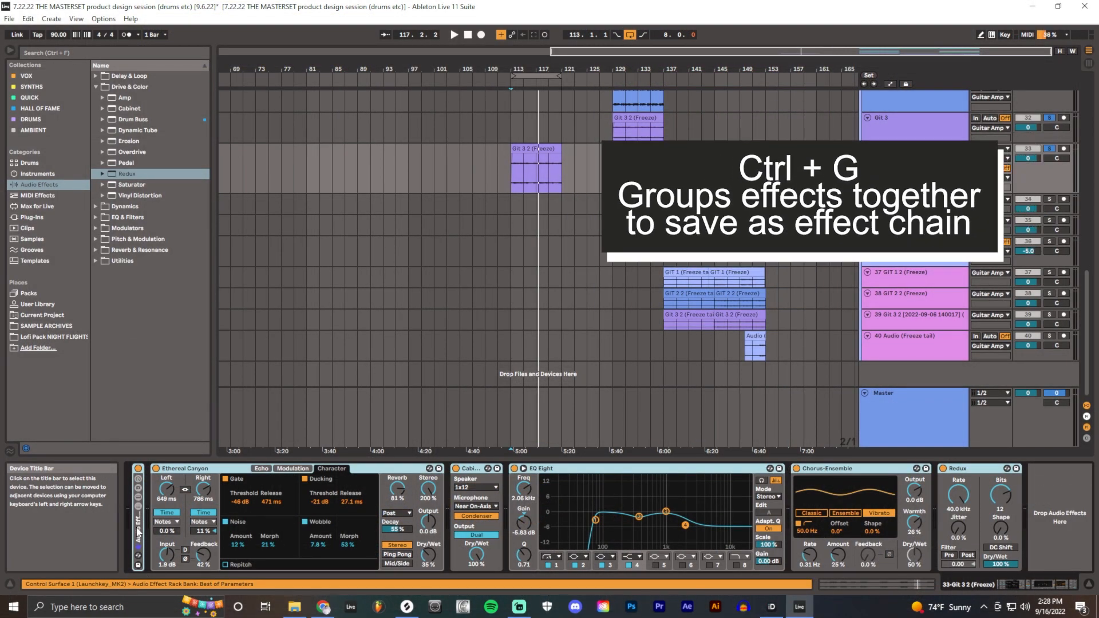
pyautogui.doubleClick(138, 529)
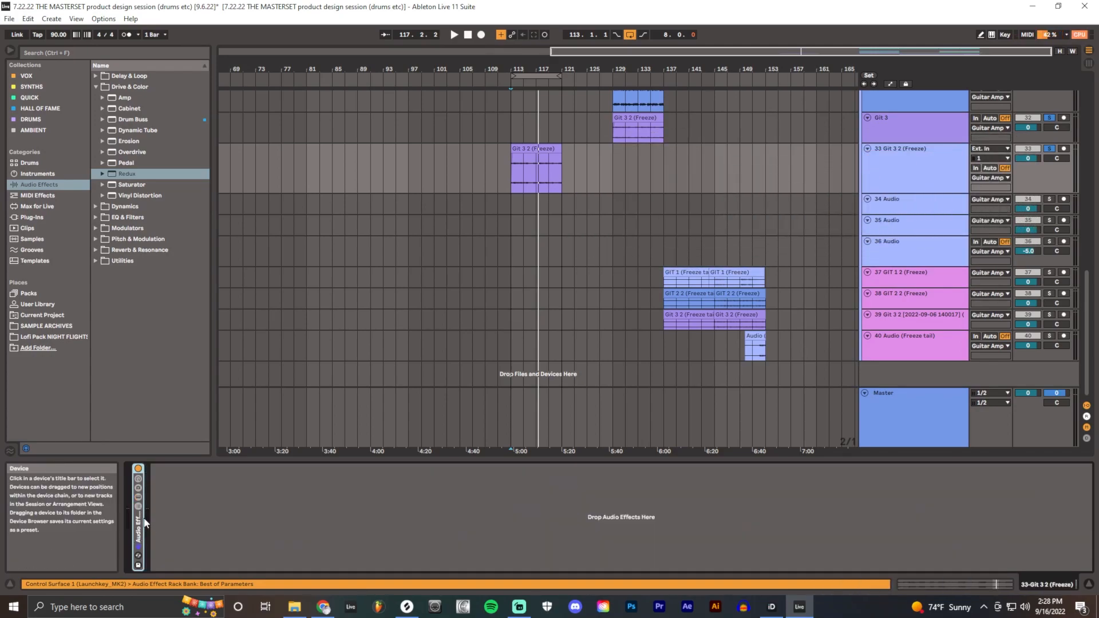
pyautogui.click(138, 497)
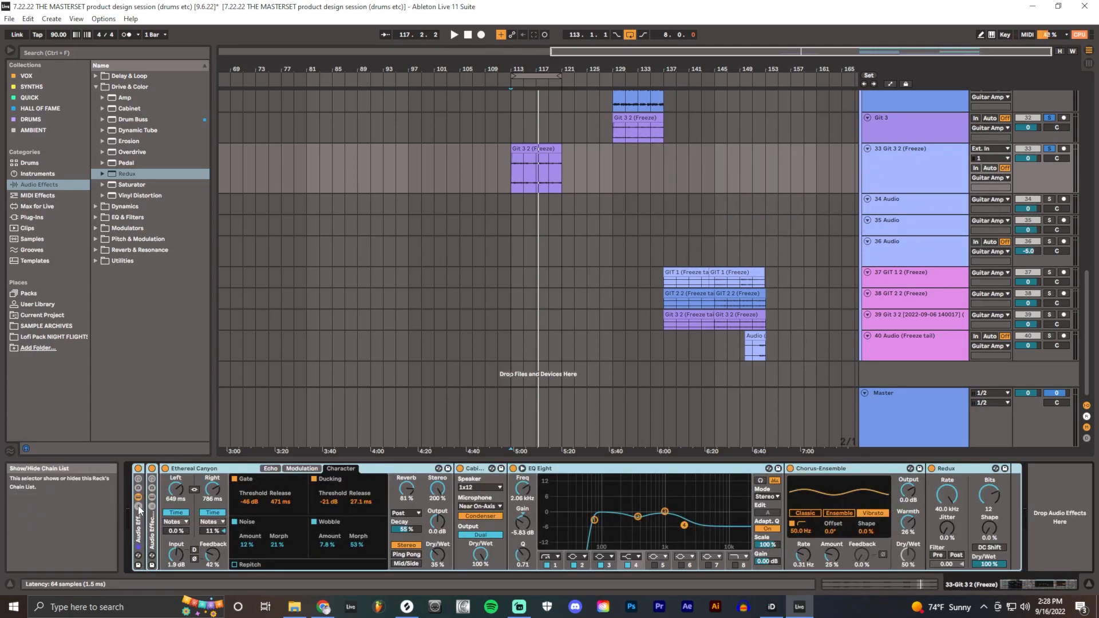
pyautogui.click(139, 506)
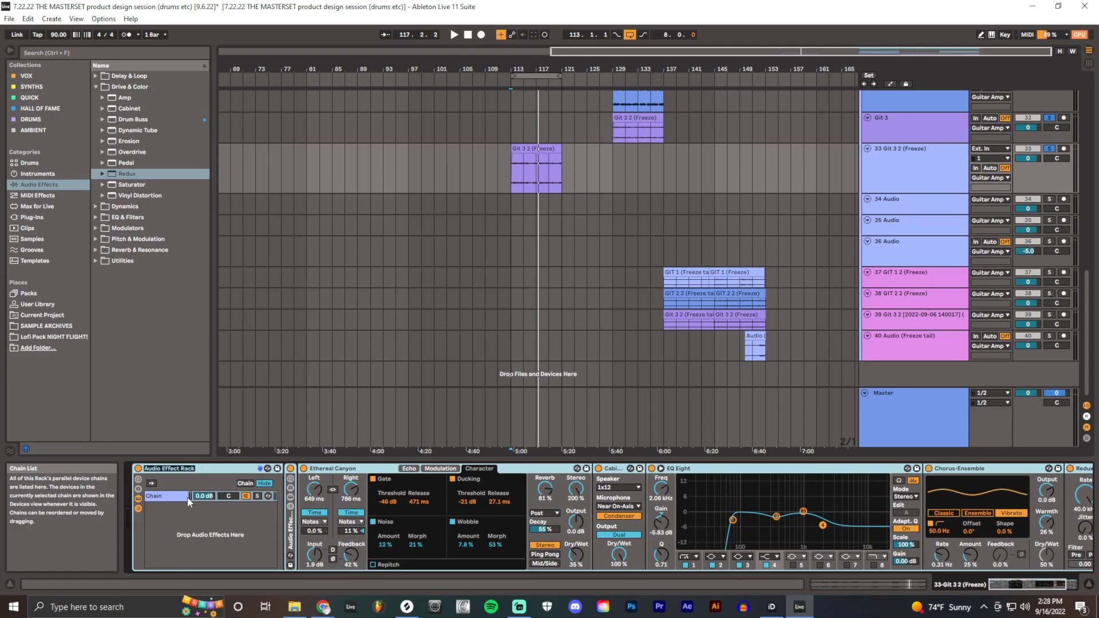
pyautogui.write('Spacey Lofi Guitar')
pyautogui.press('Return')
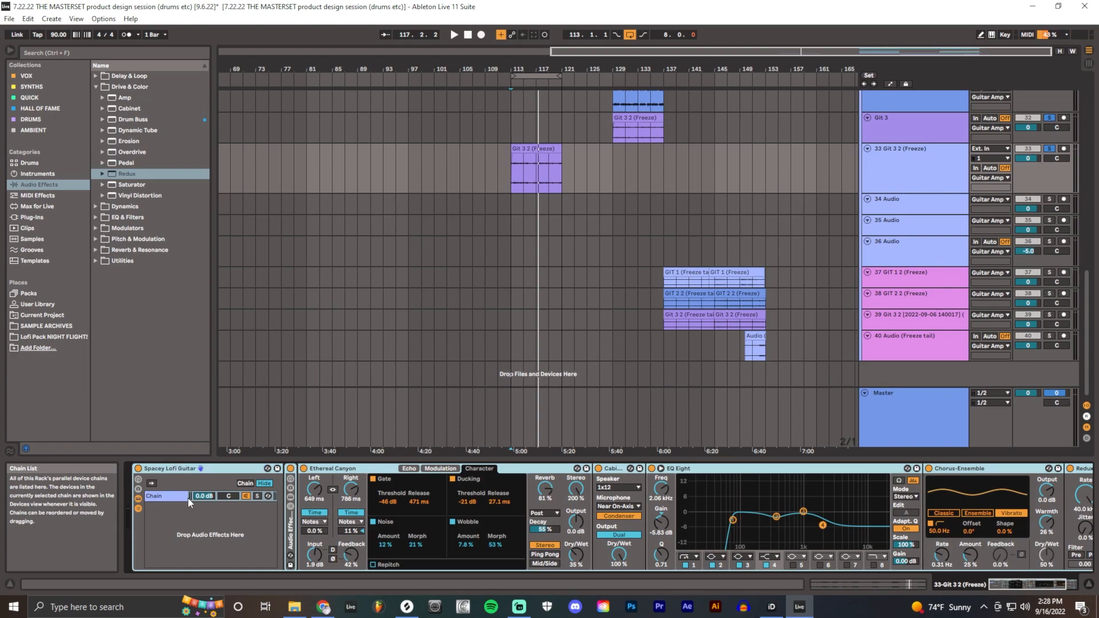